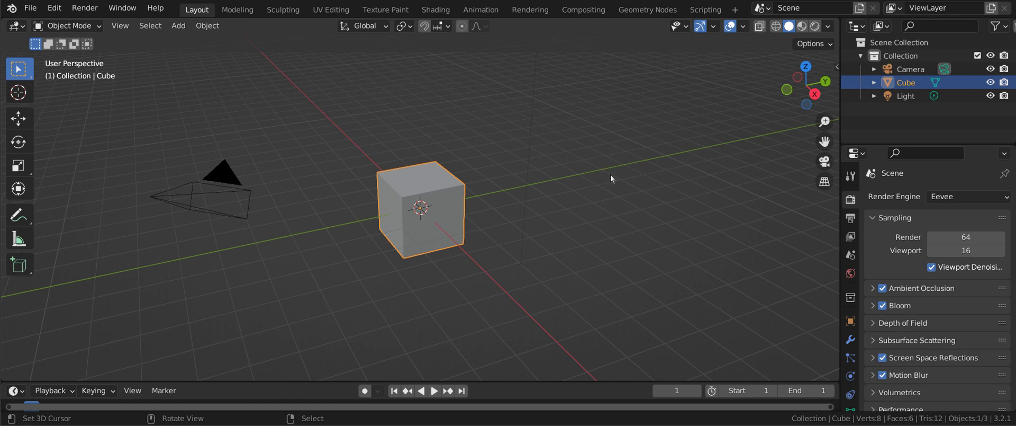
- Delete the default cube and add a Plane mesh in its place at the origin
key("x")
left_click(574, 180)
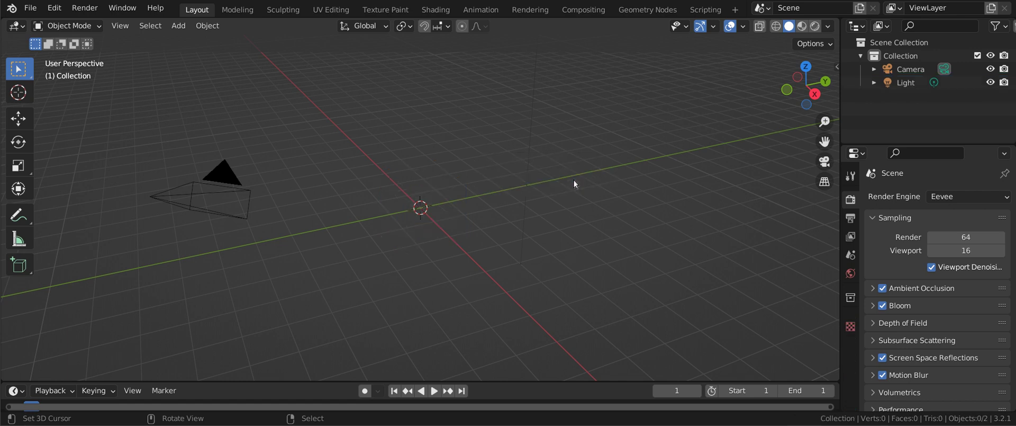
key("shift+a")
mouse_move(574, 180)
mouse_move(569, 154)
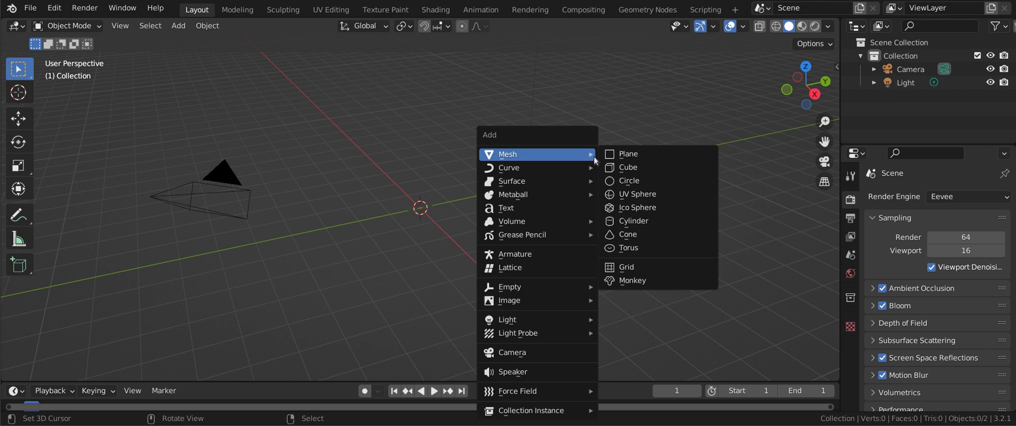
left_click(610, 155)
scroll(409, 245, "up", 6)
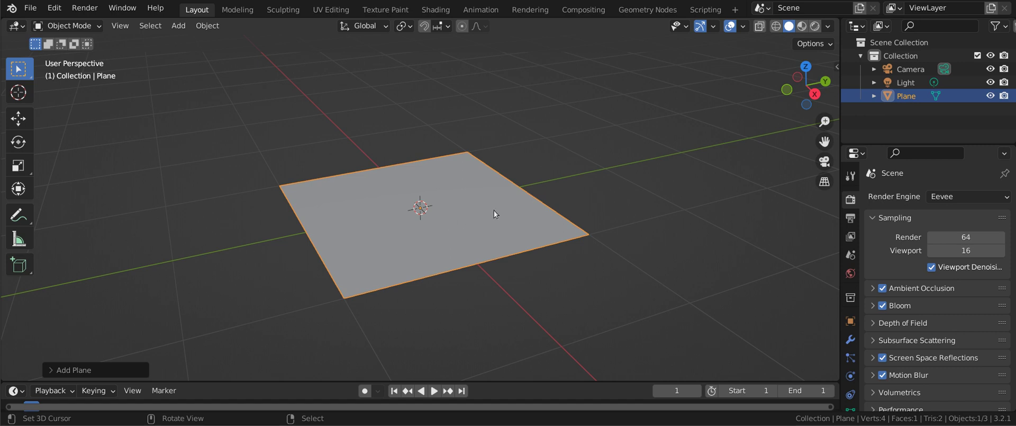
- Create a new Geometry Nodes tree for the plane and move the Group Input node left
left_click(642, 14)
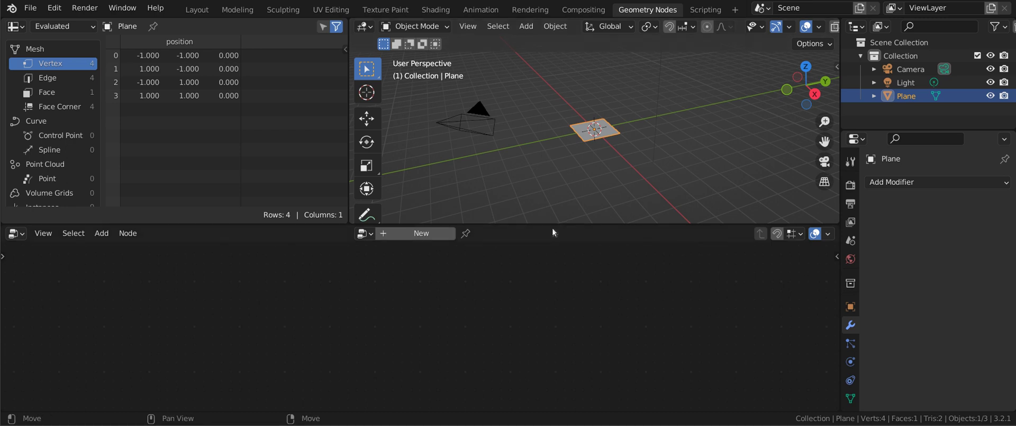
left_click(418, 233)
scroll(484, 335, "up", 4)
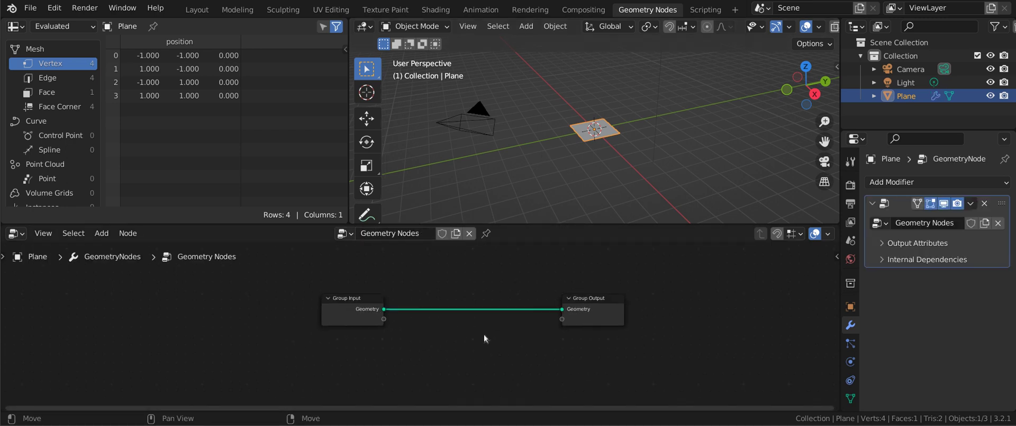
left_click_drag(326, 292, 95, 292)
scroll(615, 167, "up", 5)
scroll(615, 168, "up", 2)
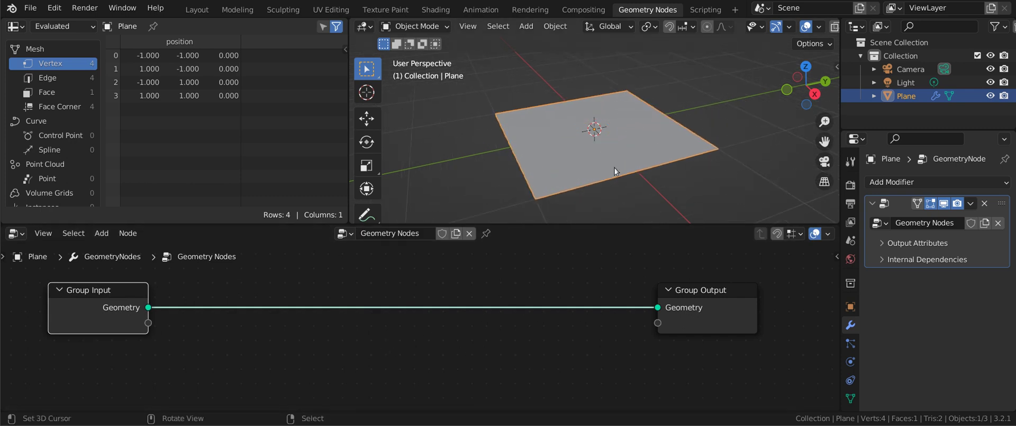
- Insert Distribute Points on Faces into the input–output link and add an Instance on Points node
key("shift+a")
mouse_move(375, 343)
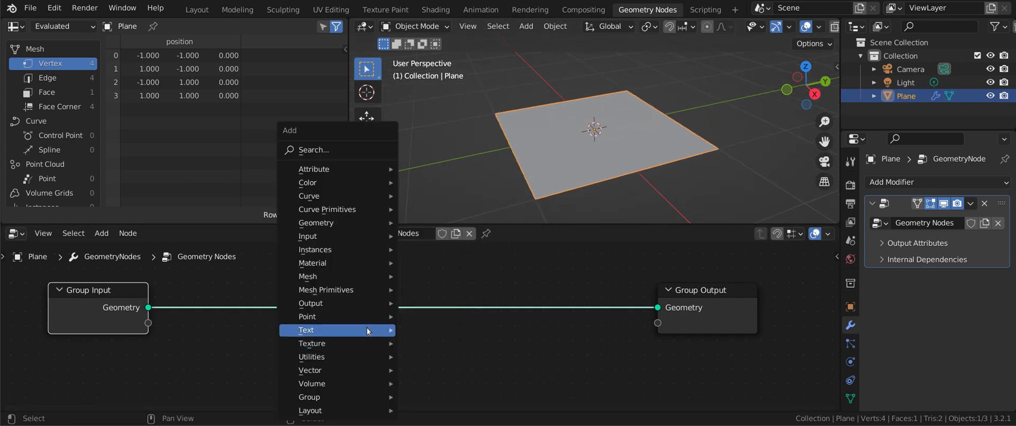
mouse_move(357, 316)
left_click(431, 317)
left_click(205, 281)
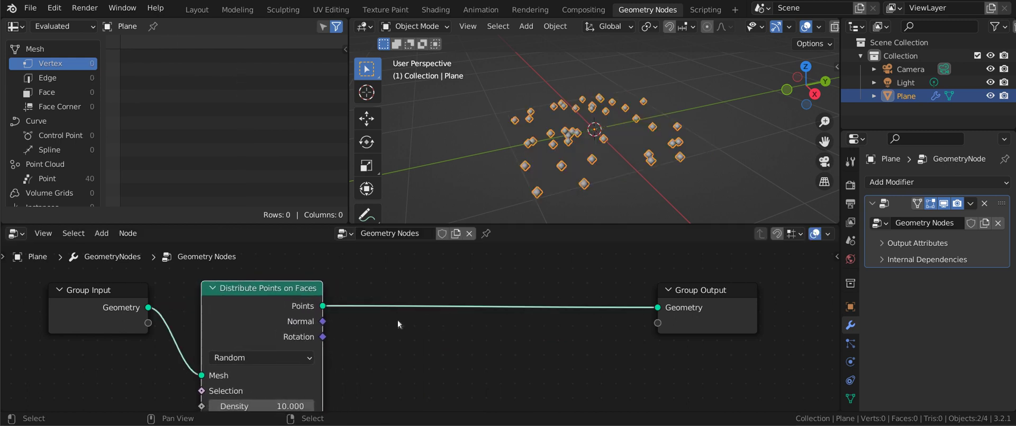
key("shift+a")
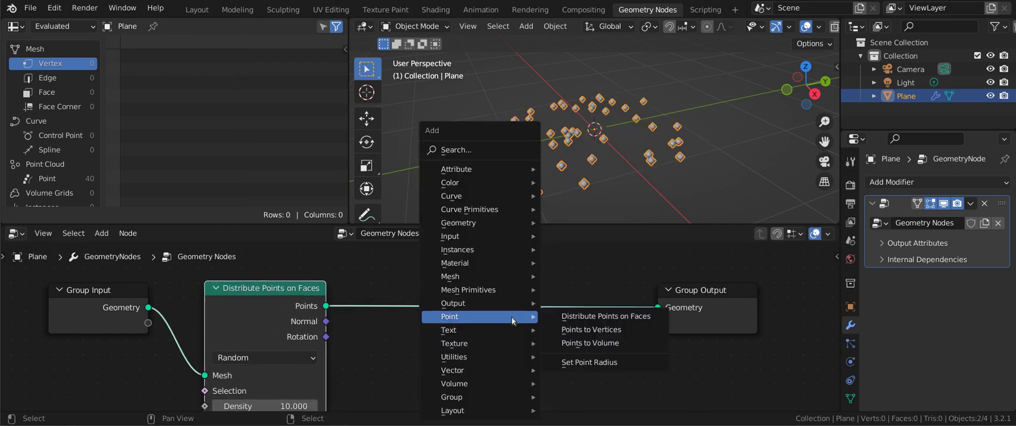
mouse_move(526, 253)
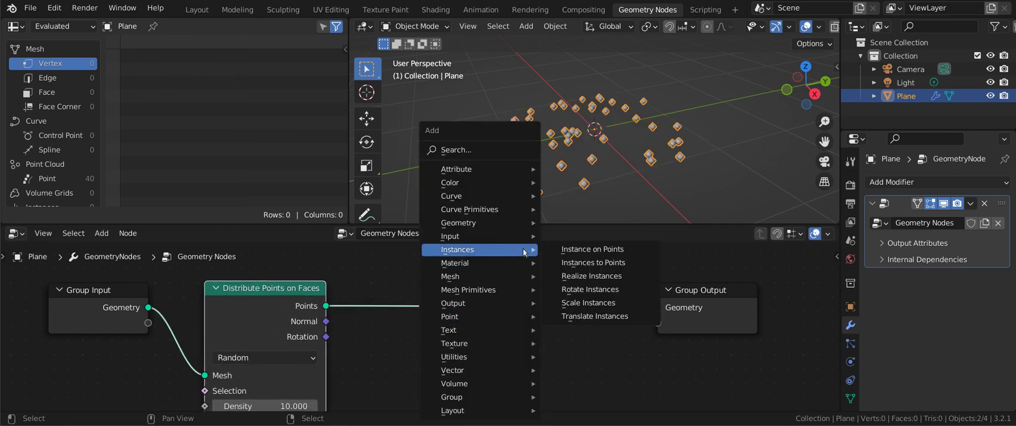
left_click(592, 249)
- Link Instance on Points to Group Output and connect a new Ico Sphere node as the instance mesh
left_click(404, 276)
scroll(347, 316, "down", 3)
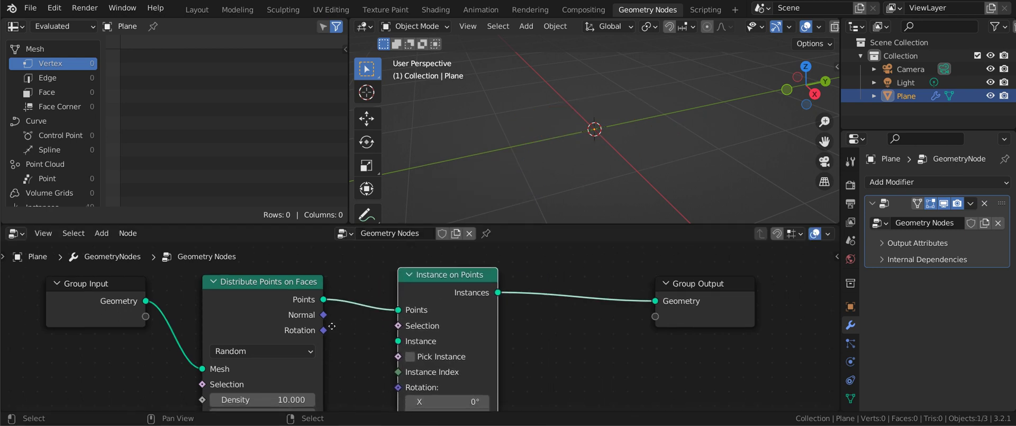
scroll(388, 336, "down", 1)
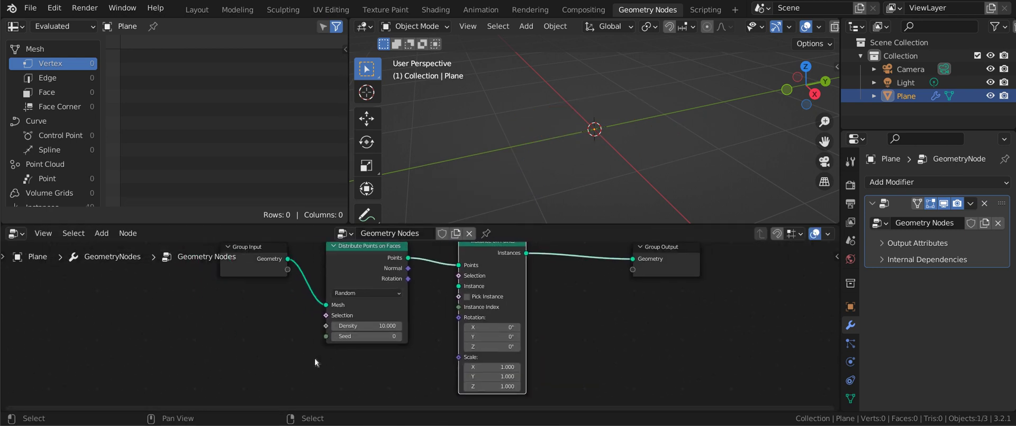
key("shift+a")
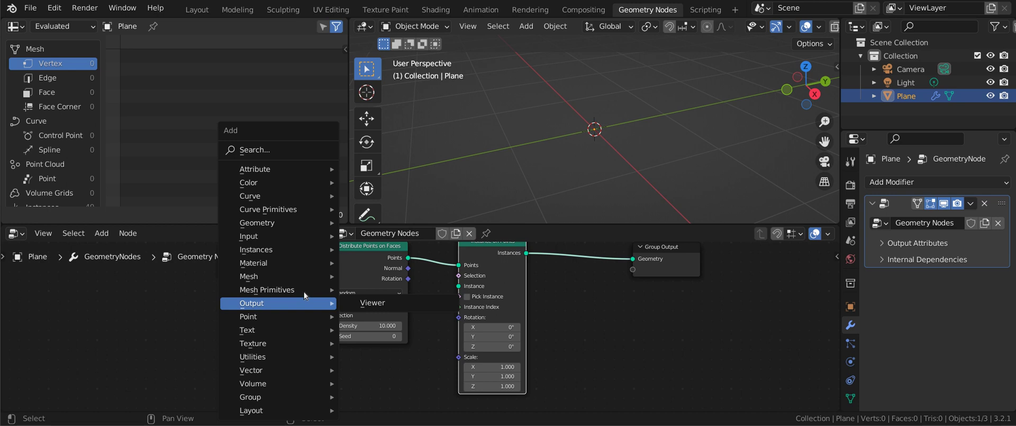
mouse_move(304, 290)
left_click(403, 338)
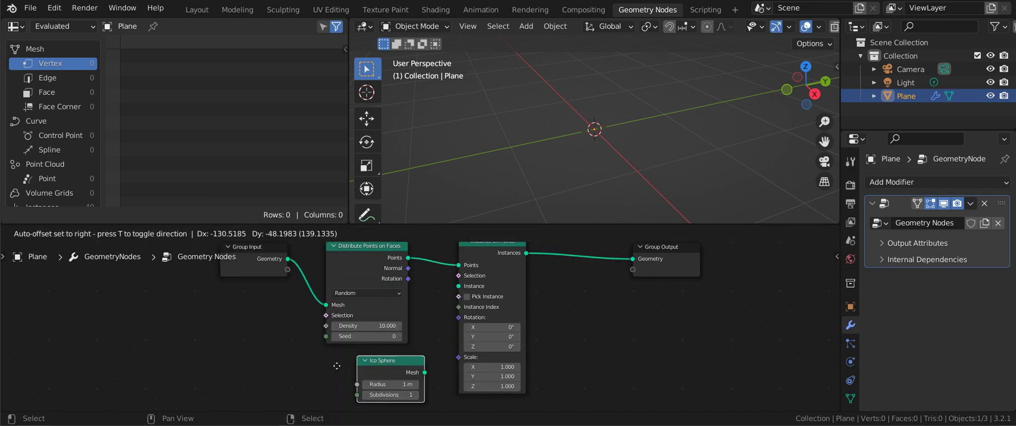
left_click(335, 364)
left_click_drag(368, 374, 458, 286)
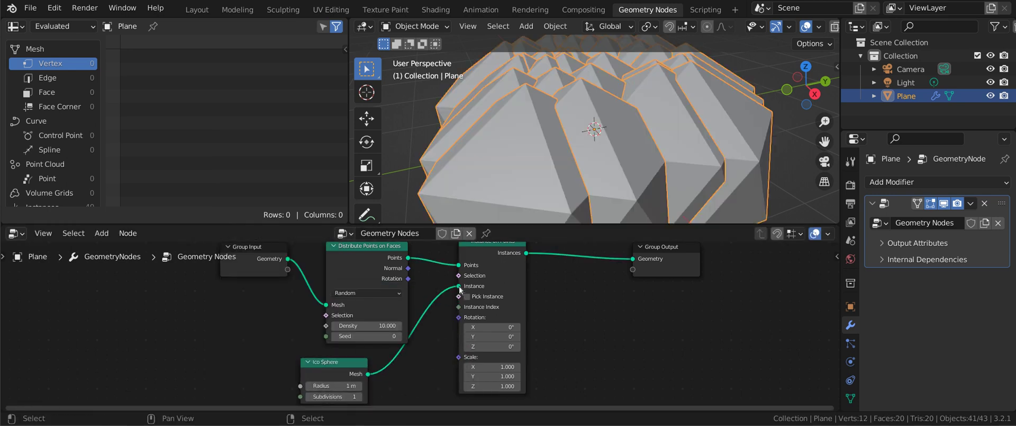
- Set the Ico Sphere radius to 0.001 m
middle_click_drag(432, 399, 429, 373)
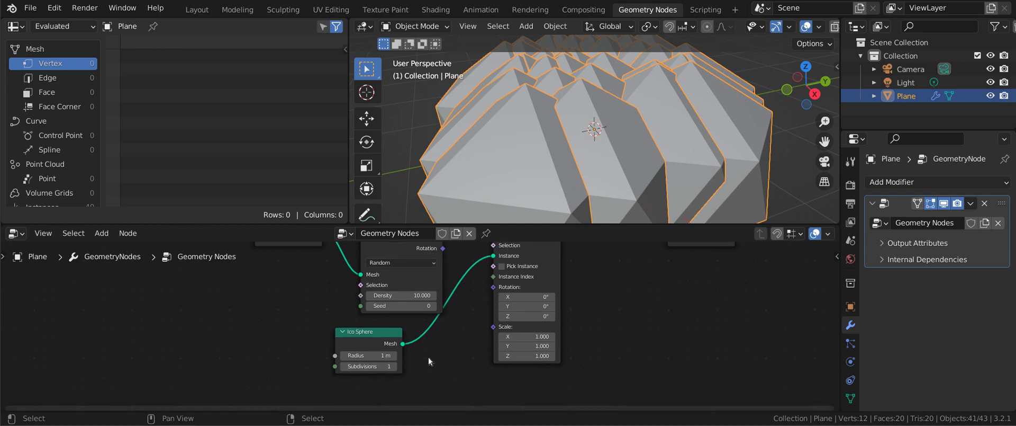
scroll(428, 357, "up", 2)
left_click(373, 369)
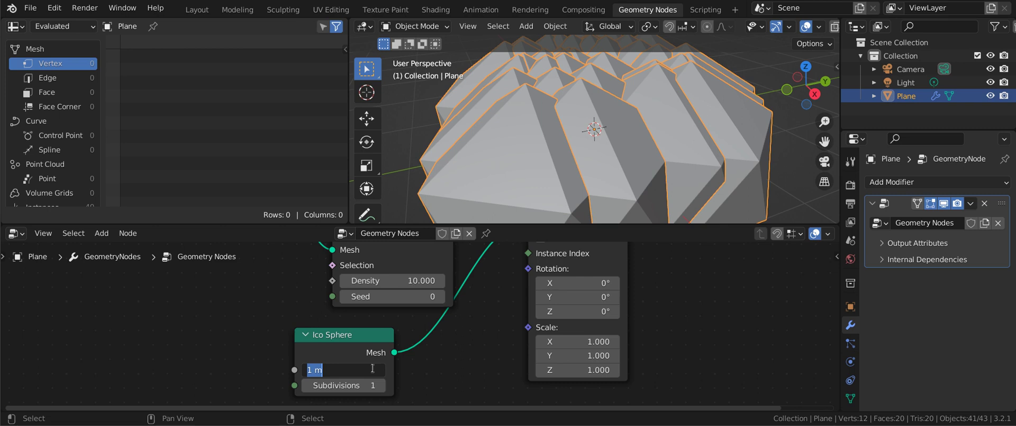
type("0.001")
key("Return")
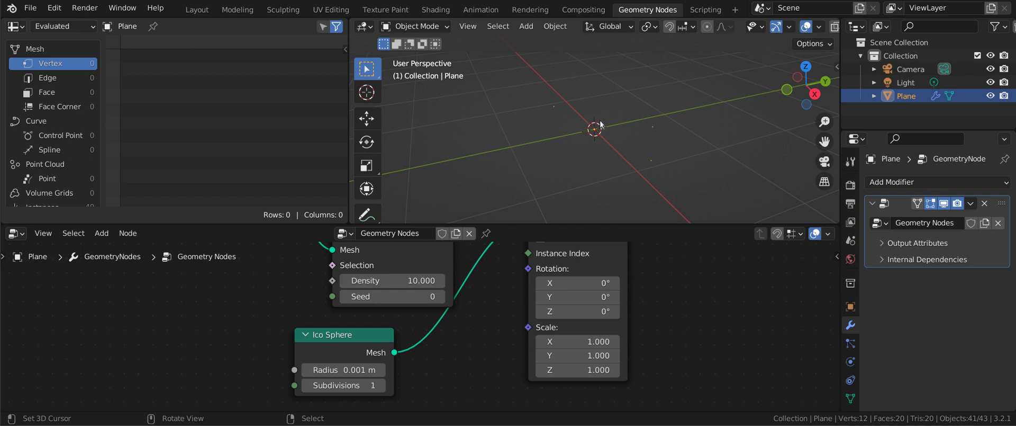
- Set the Distribute Points on Faces density to 300, then raise it to 500
scroll(567, 305, "down", 3)
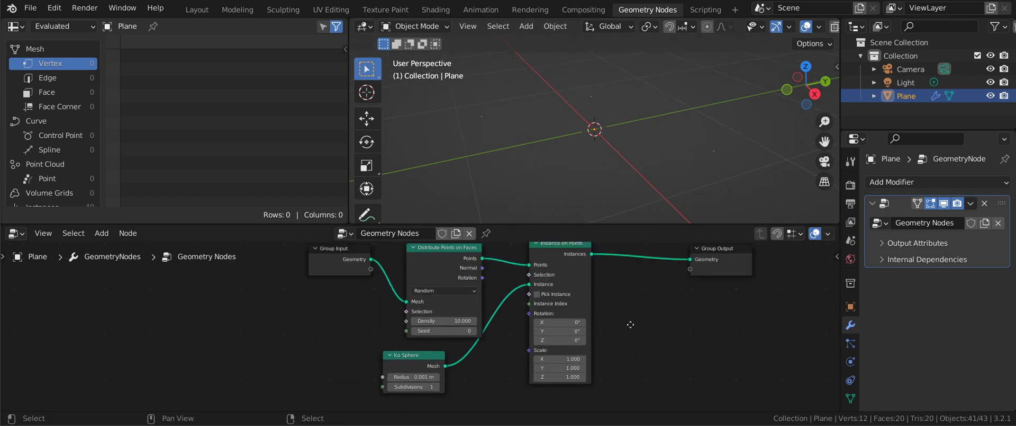
left_click(454, 321)
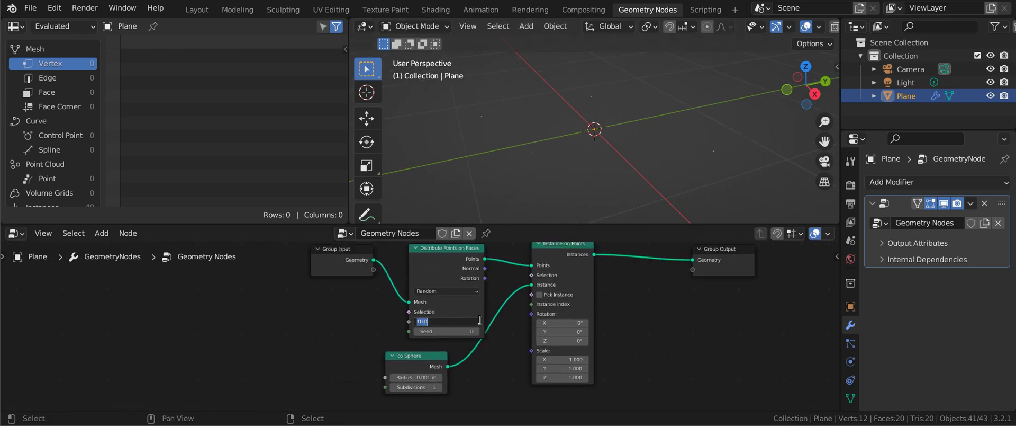
type("300")
key("Return")
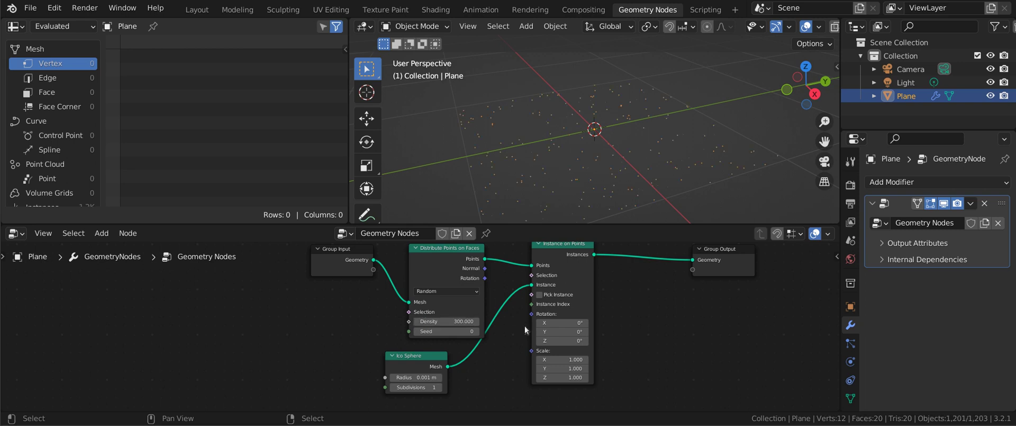
left_click(454, 322)
type("500")
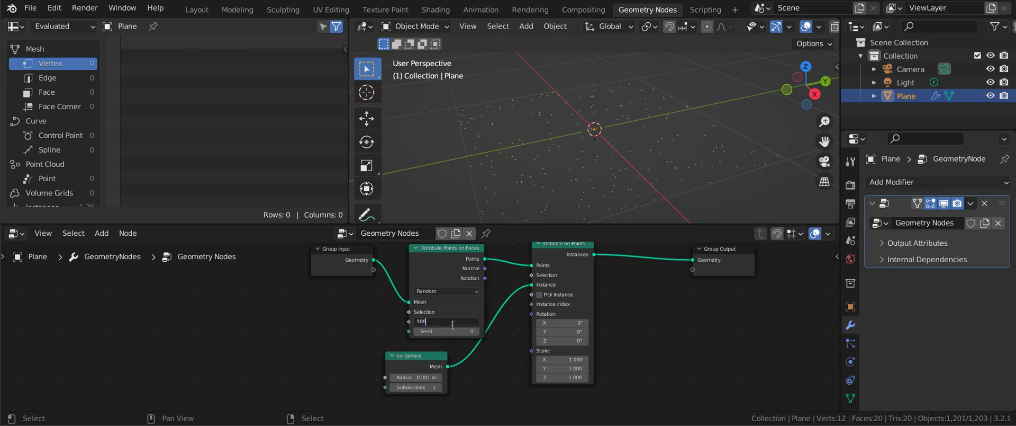
key("Return")
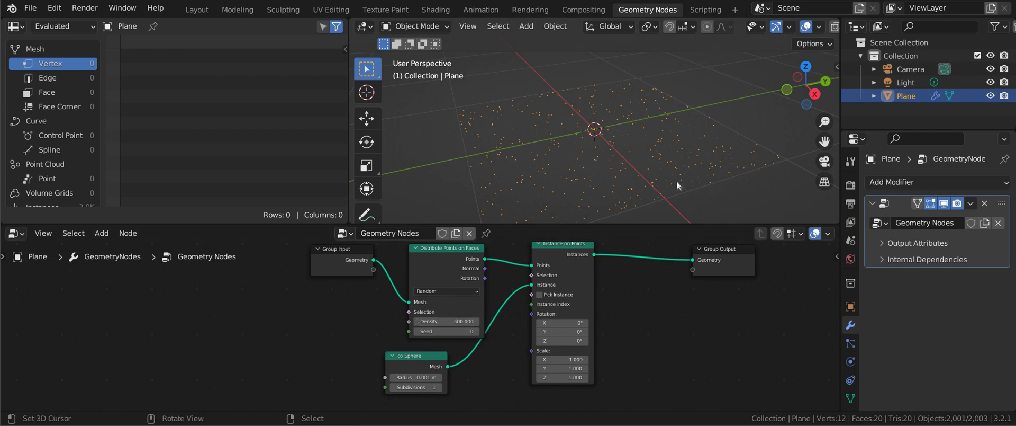
- Shift the Group Input and Distribute Points on Faces nodes left to tidy the graph
middle_click_drag(609, 328, 652, 352)
left_click_drag(377, 272, 315, 272)
left_click_drag(487, 280, 459, 280)
middle_click_drag(703, 357, 631, 344)
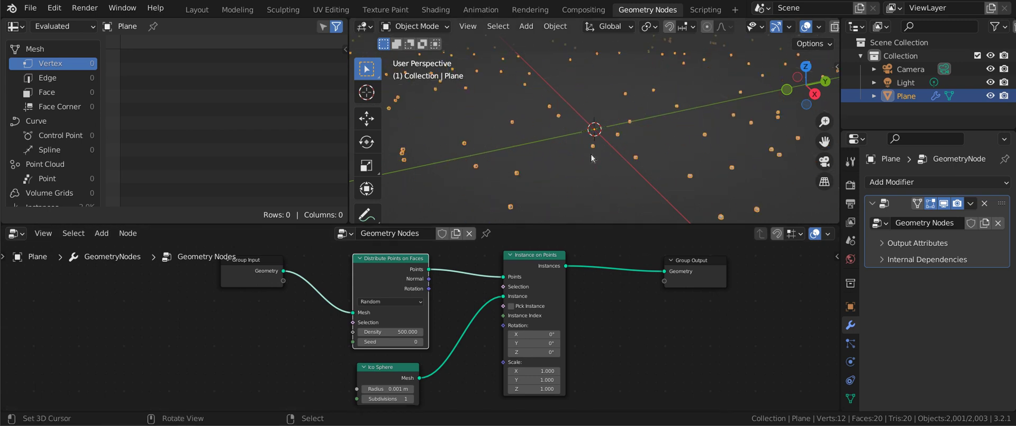
- Zoom and orbit the viewport to inspect the scattered tiny sphere instances
scroll(592, 154, "up", 5)
scroll(683, 161, "up", 3)
scroll(683, 161, "down", 3)
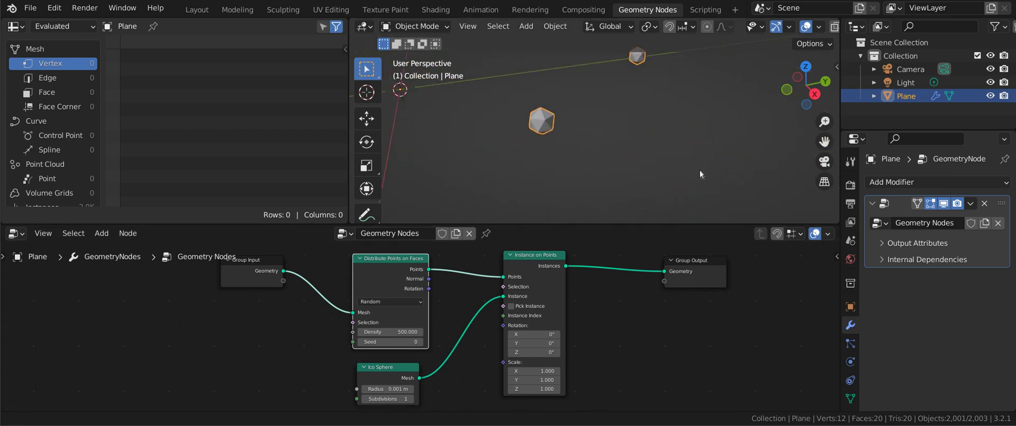
middle_click_drag(569, 136, 663, 149)
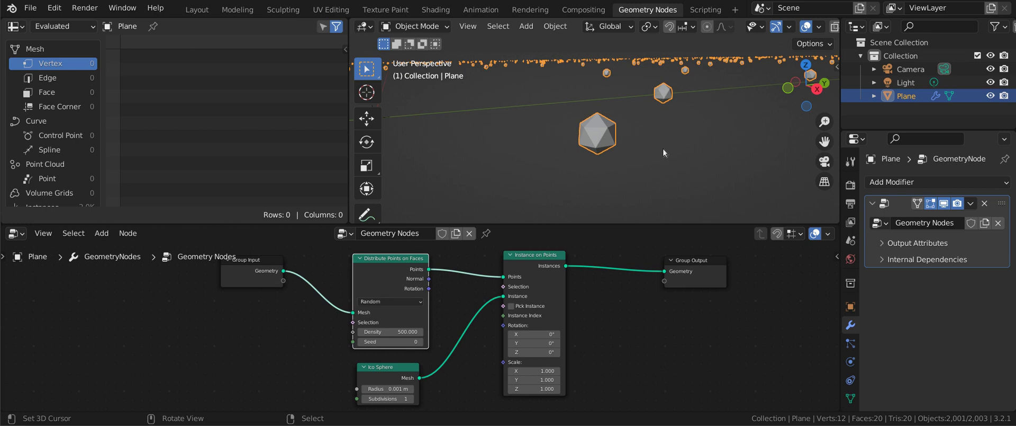
- Raise the Ico Sphere subdivisions to 2 and move the node further left
middle_click_drag(498, 349, 547, 316)
left_click_drag(441, 335, 318, 338)
left_click(339, 368)
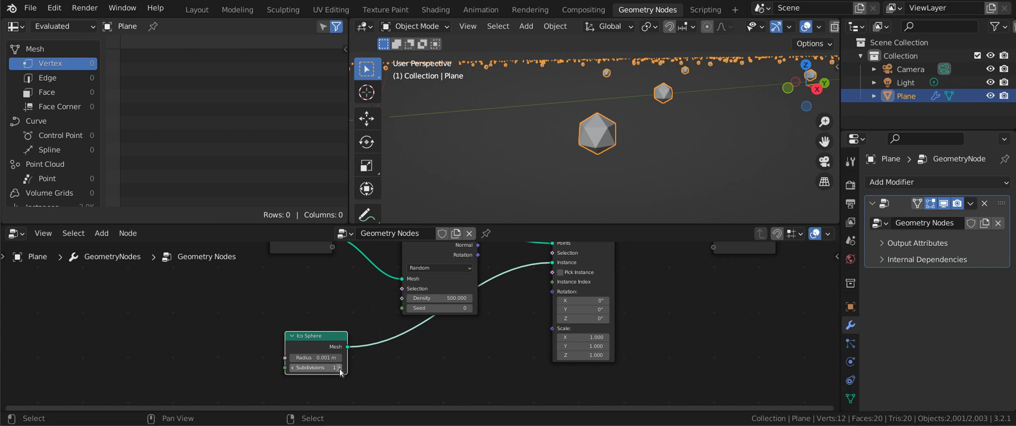
key("g")
left_click(266, 367)
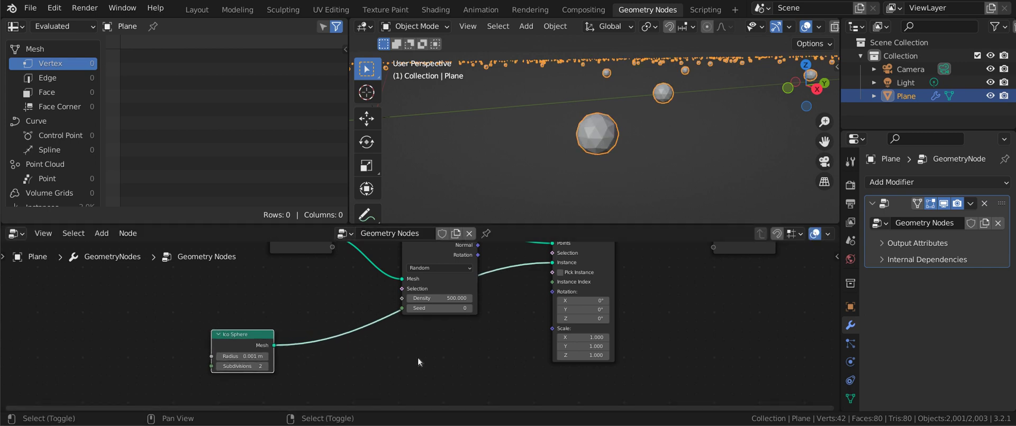
- Insert a Set Shade Smooth node into the Ico Sphere link and tidy the node positions
key("shift+a")
mouse_move(420, 358)
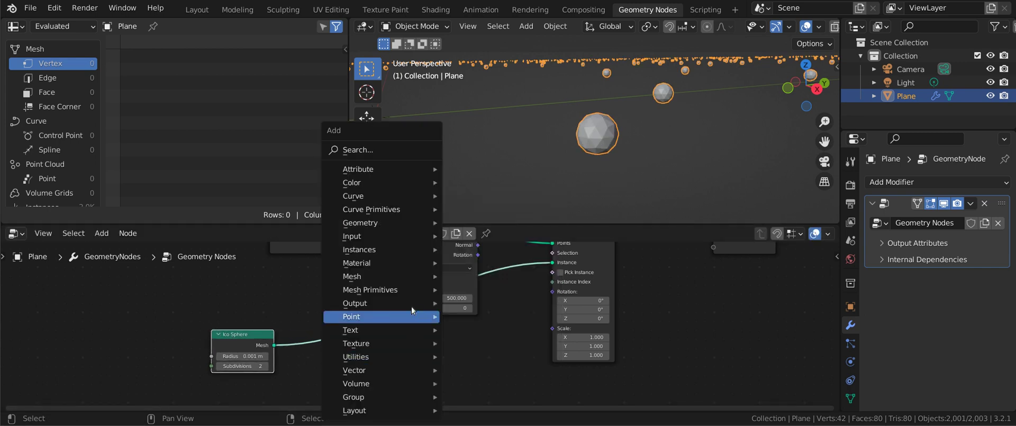
mouse_move(413, 277)
left_click(506, 276)
left_click(341, 352)
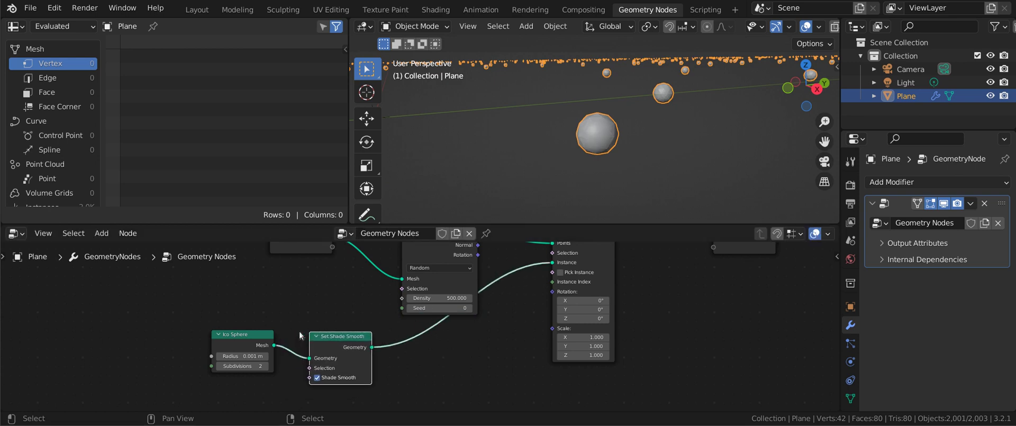
left_click_drag(258, 342, 228, 345)
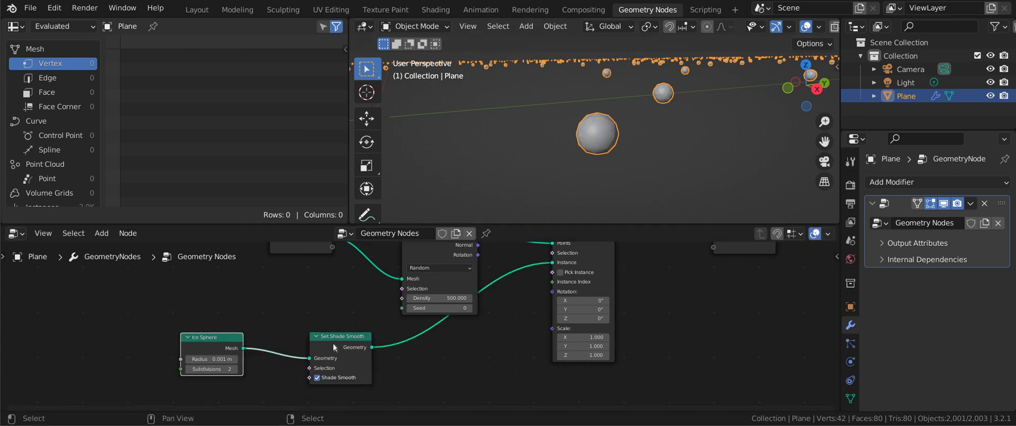
left_click_drag(348, 340, 330, 344)
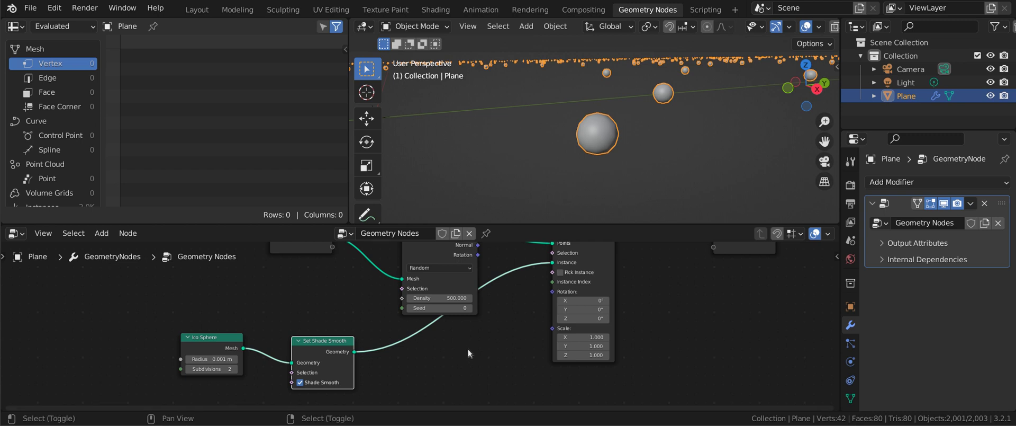
- Insert a Transform node after Set Shade Smooth and set its Z scale to 9/0.002
key("shift+a")
mouse_move(450, 223)
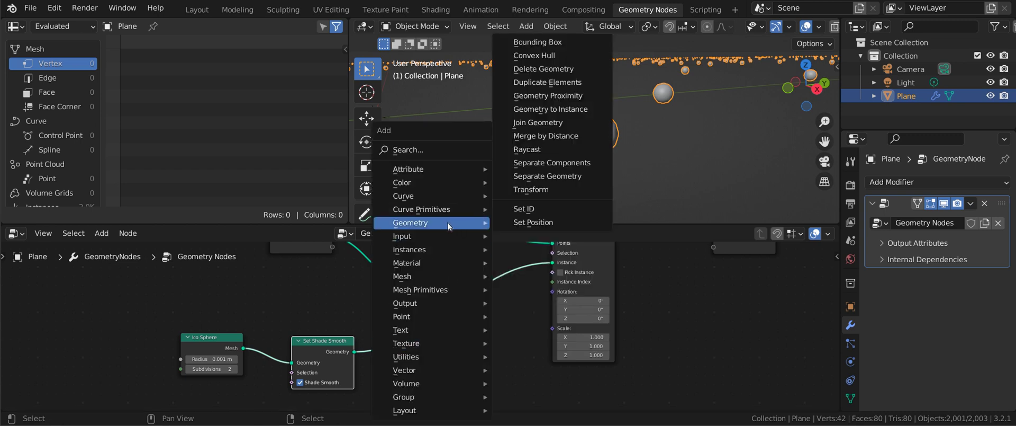
left_click(556, 190)
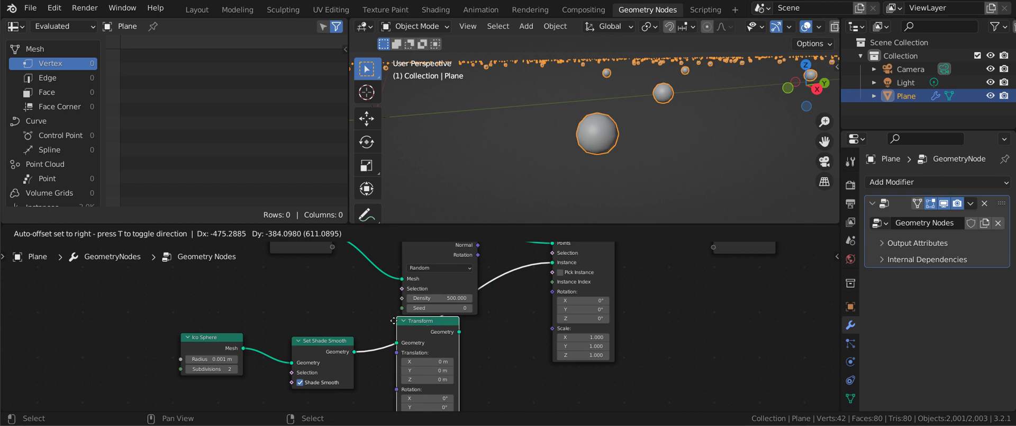
left_click(501, 355)
middle_click_drag(501, 355, 478, 275)
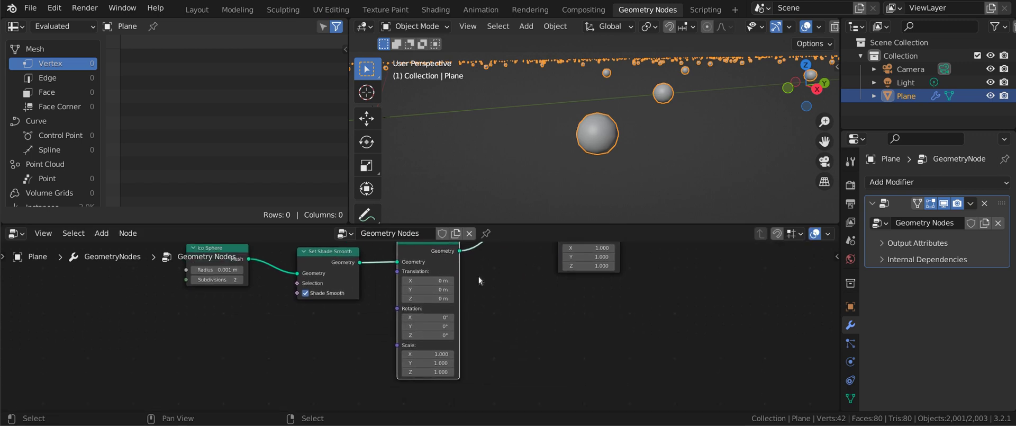
left_click(431, 371)
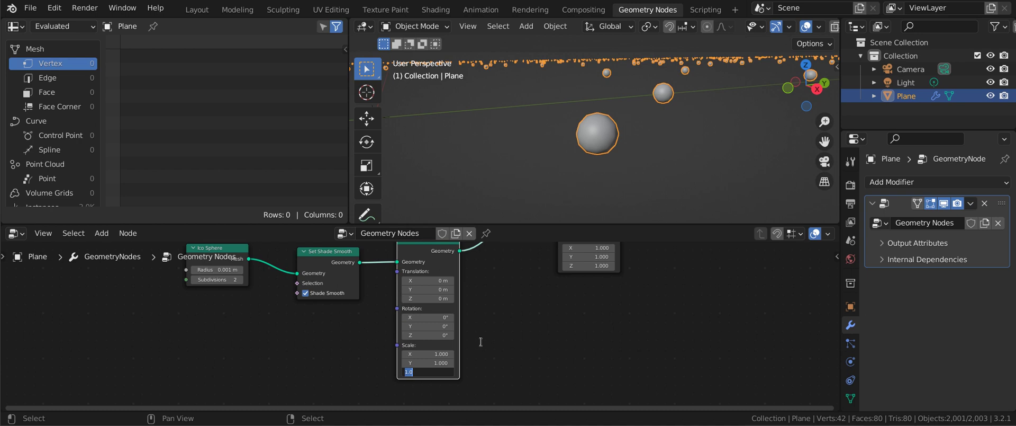
type("9/0.002")
key("Return")
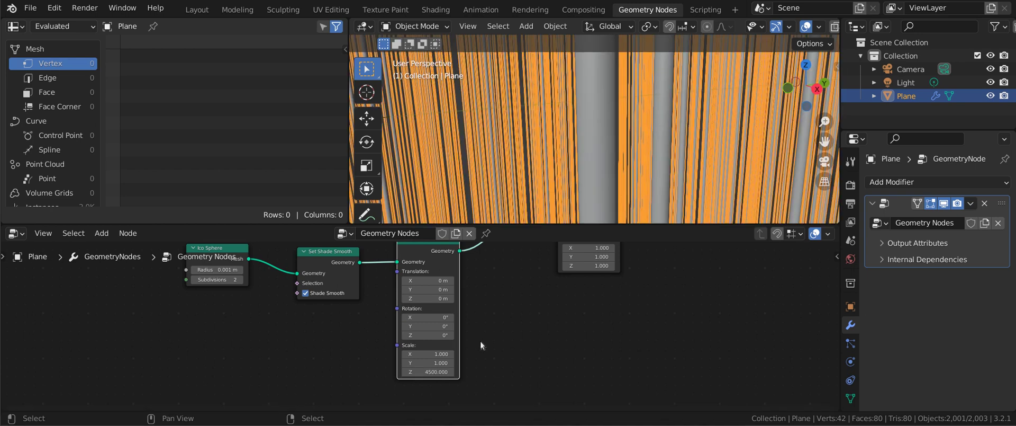
- Divide the Transform node's Z scale by 24 after viewing the stretched drops
scroll(602, 179, "down", 5)
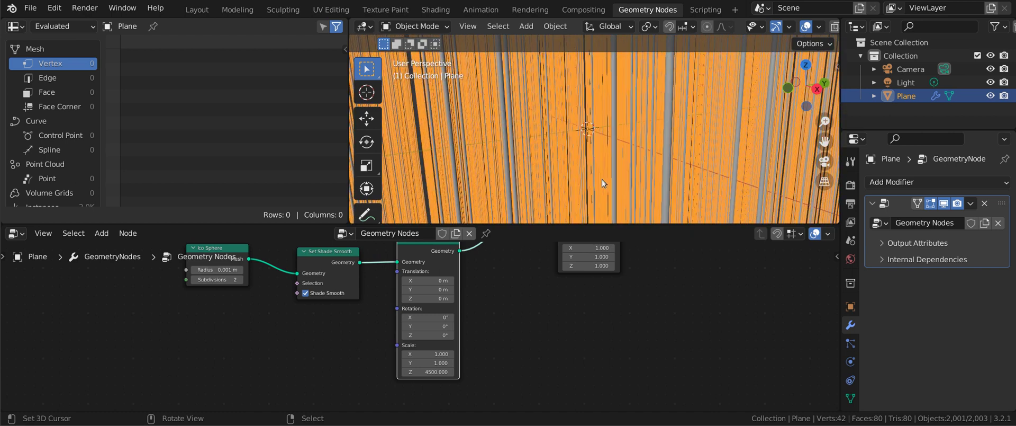
scroll(602, 178, "down", 6)
middle_click_drag(602, 180, 582, 167)
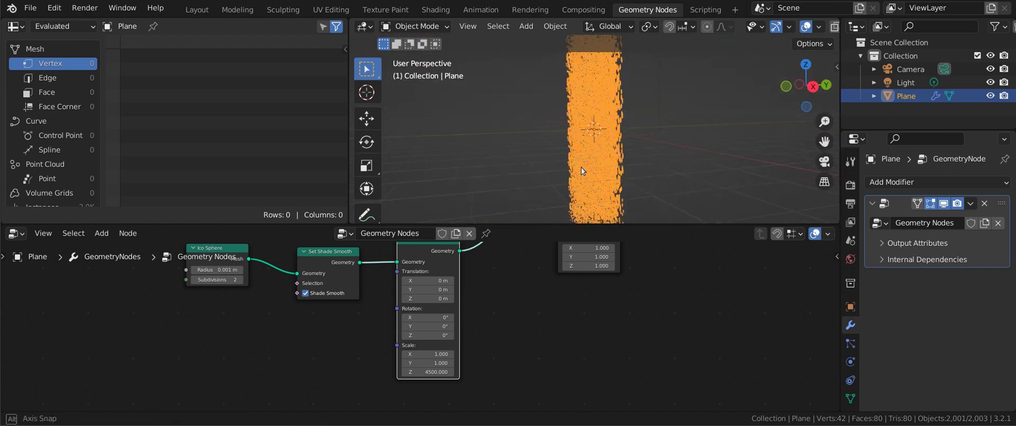
scroll(581, 167, "down", 4)
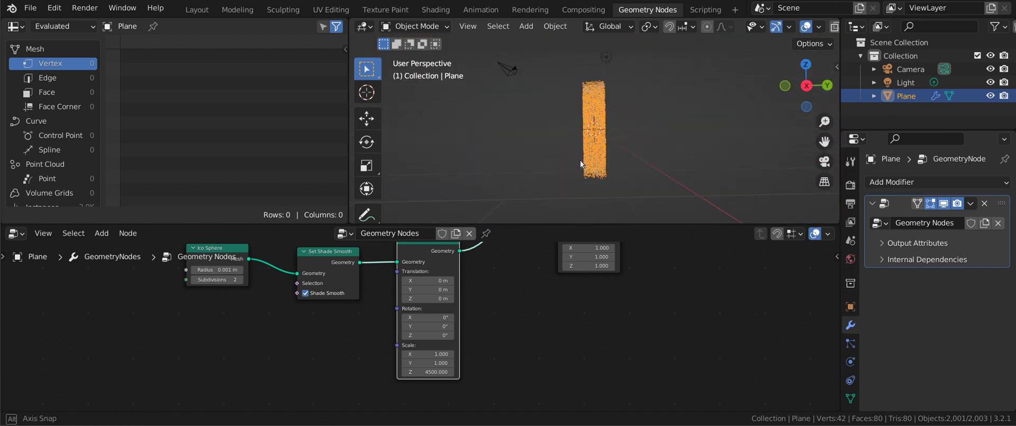
scroll(580, 160, "up", 6)
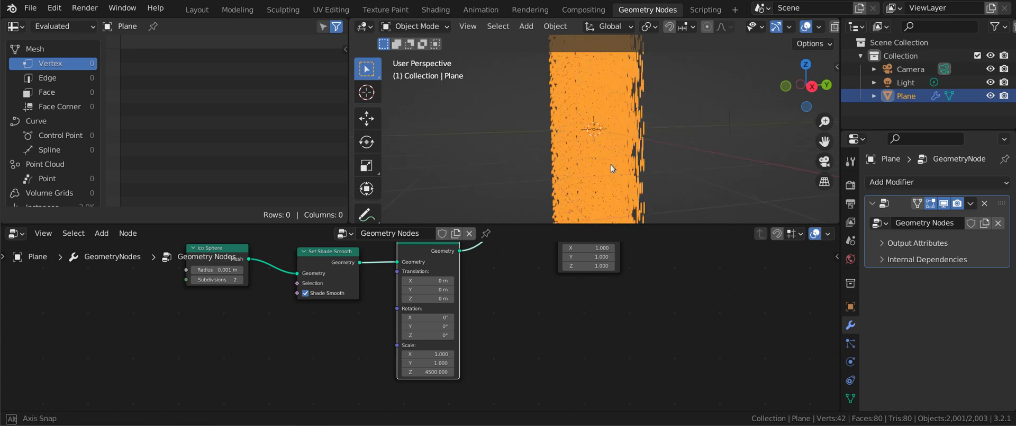
middle_click_drag(611, 164, 620, 163)
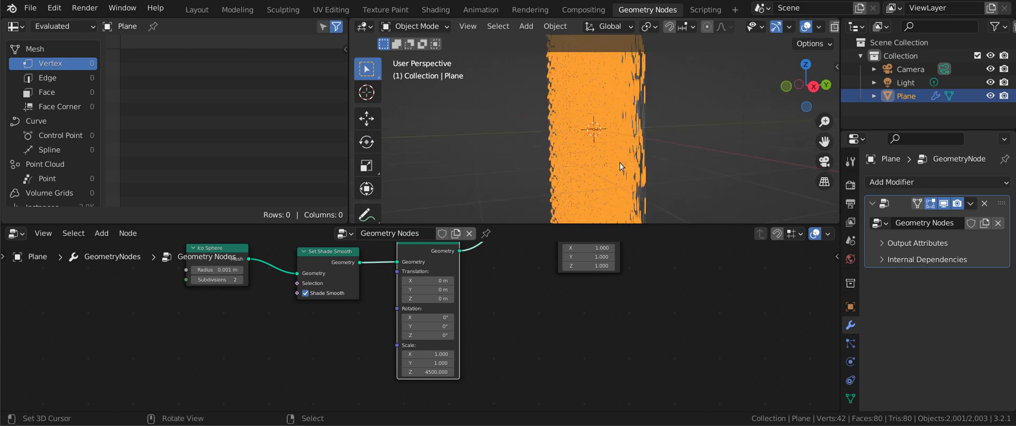
left_click(437, 372)
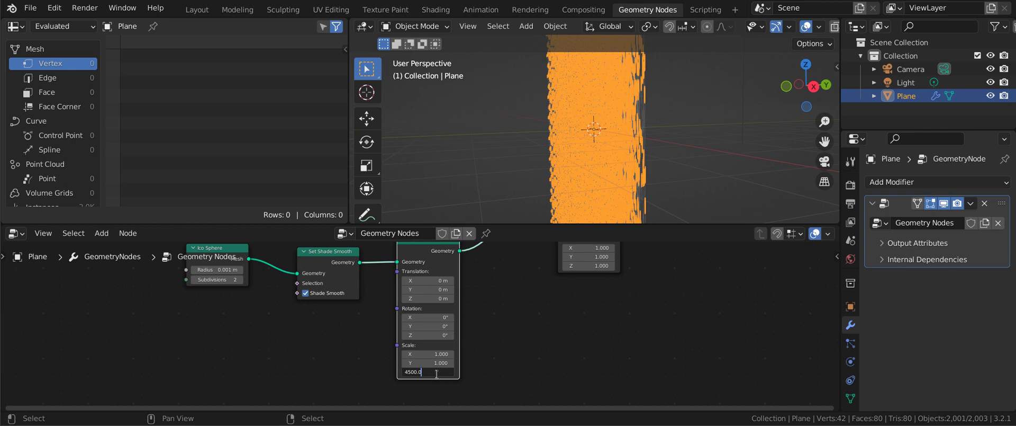
type("/24")
key("Return")
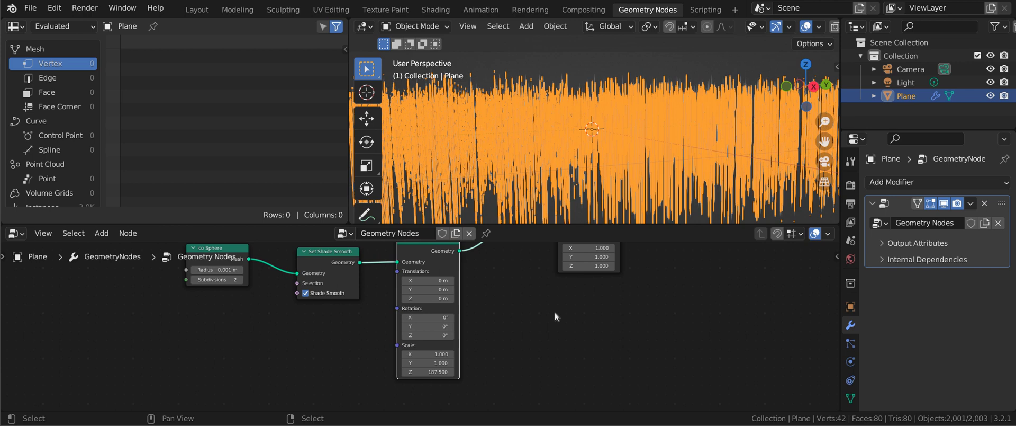
- Halve the Z scale again, giving a final value of 93.75
left_click(440, 372)
left_click(440, 372)
type("/2")
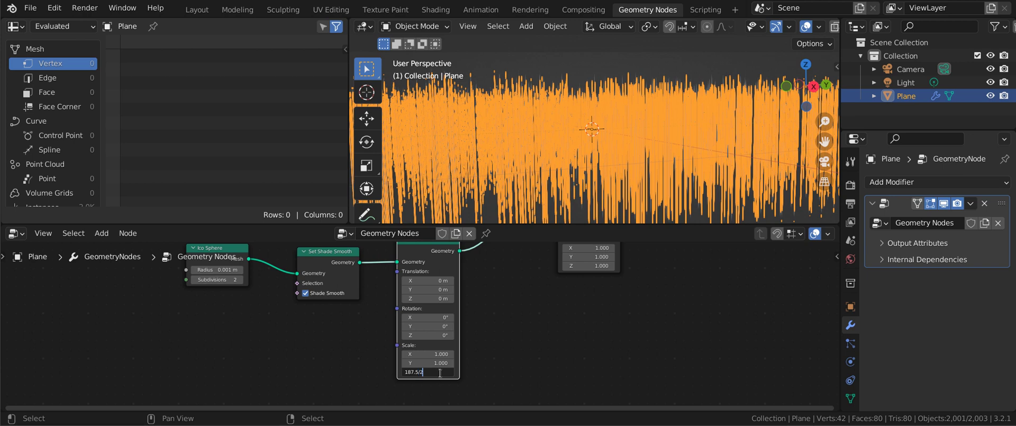
key("Return")
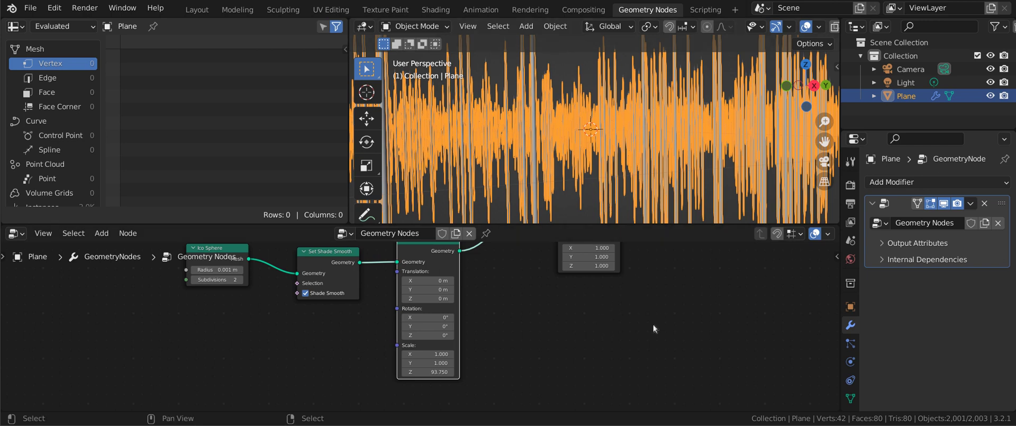
- Insert a Set Material node after the Transform node
middle_click_drag(658, 315, 657, 365)
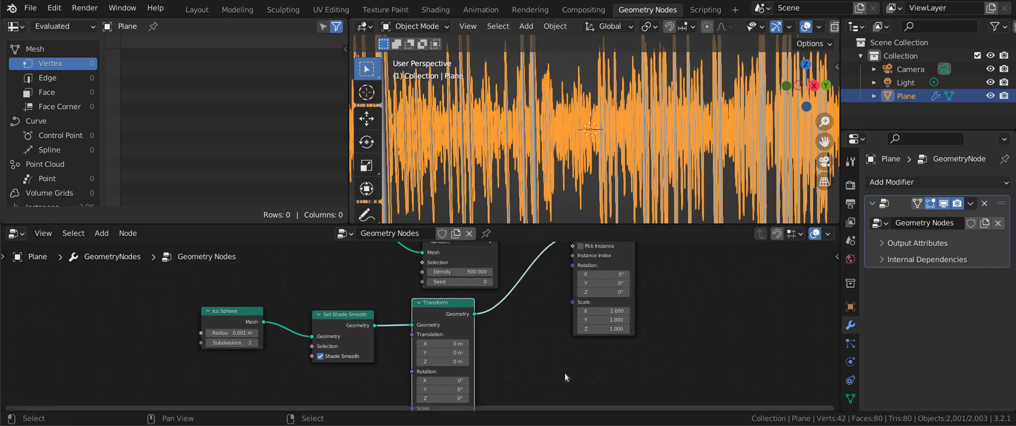
middle_click_drag(566, 377, 573, 361)
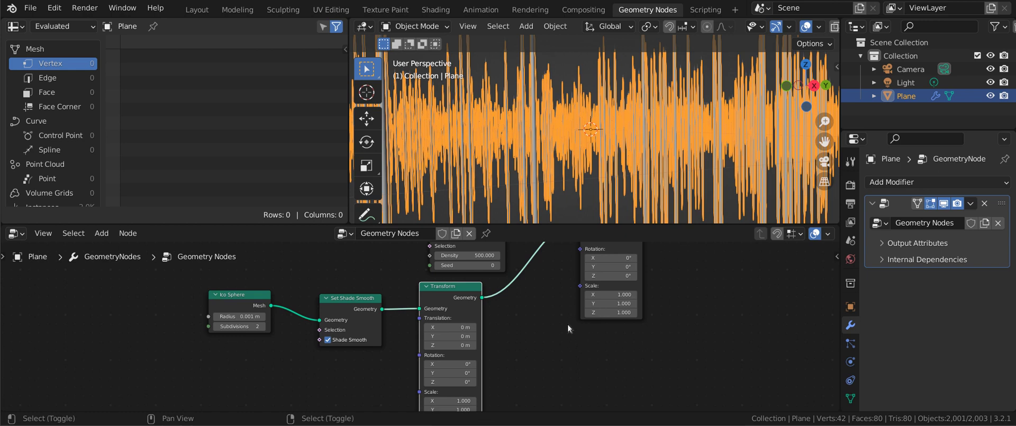
key("shift+a")
mouse_move(556, 263)
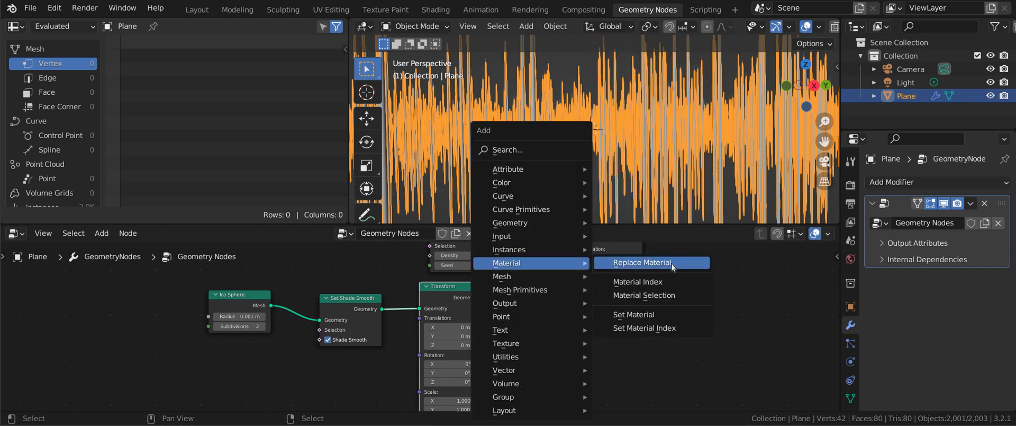
left_click(652, 315)
left_click(663, 334)
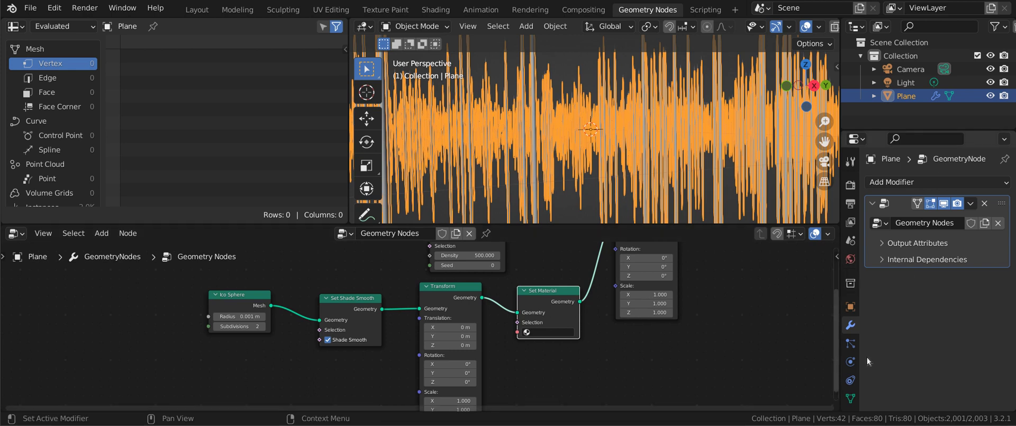
- Create a new material named Water and select it in the Set Material node
scroll(852, 365, "down", 2)
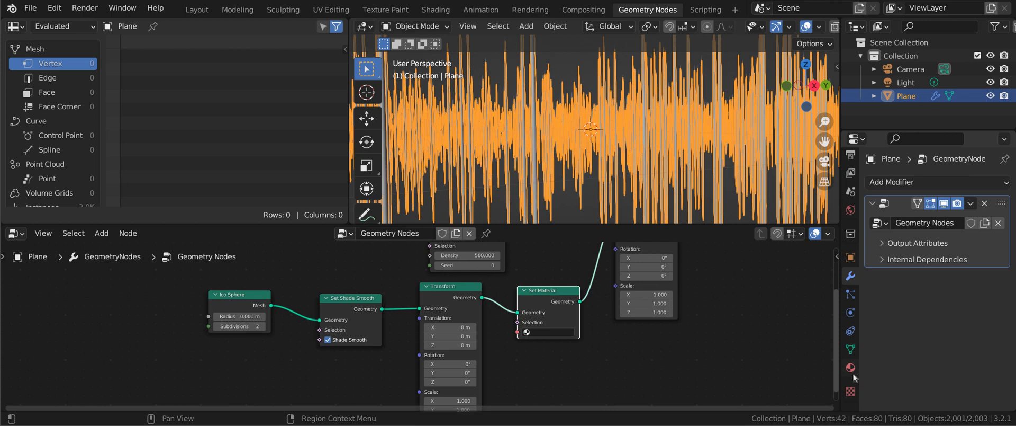
left_click(851, 368)
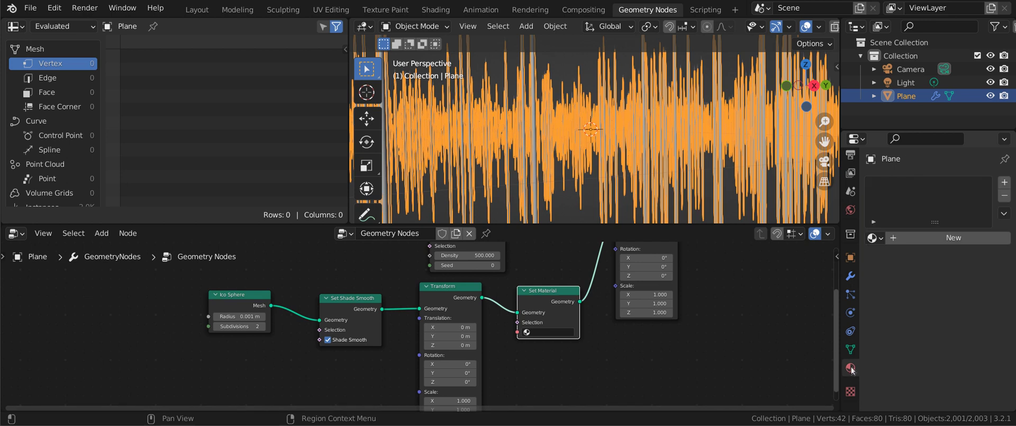
left_click(935, 235)
type("Water")
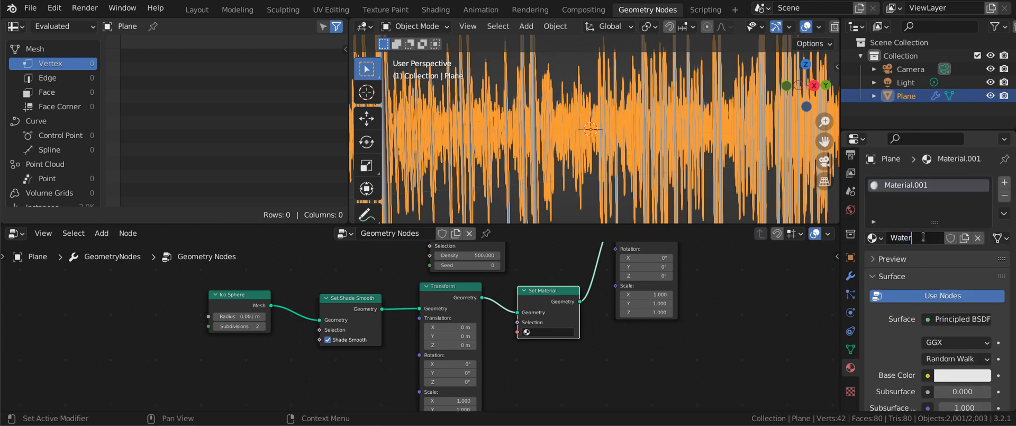
key("Return")
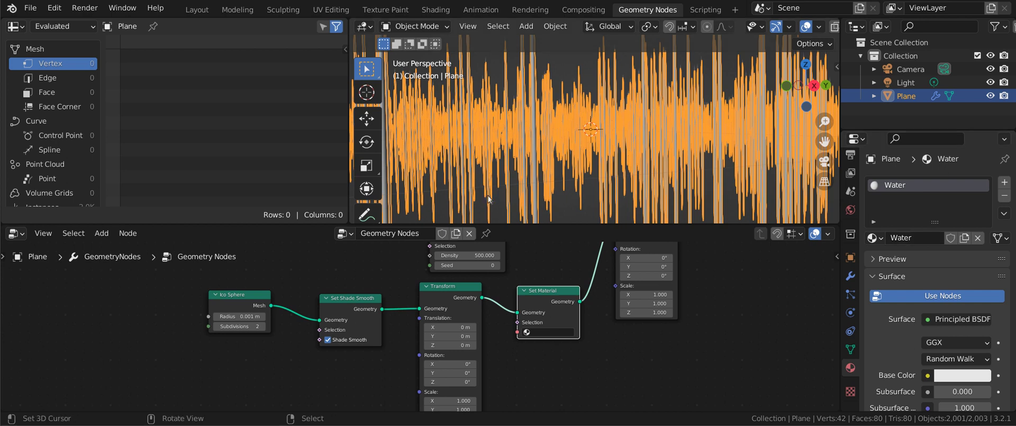
left_click(525, 333)
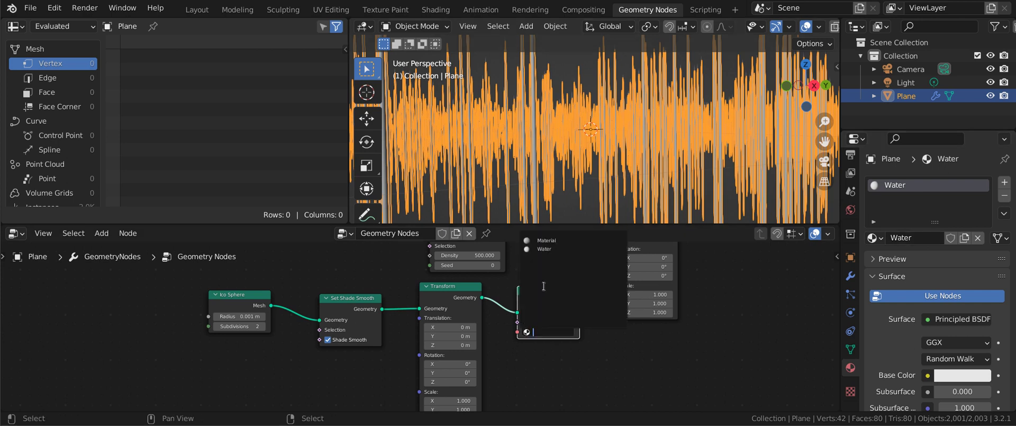
left_click(548, 249)
- Switch to the Shading workspace and orbit the rendered view to see the streaks
left_click(436, 10)
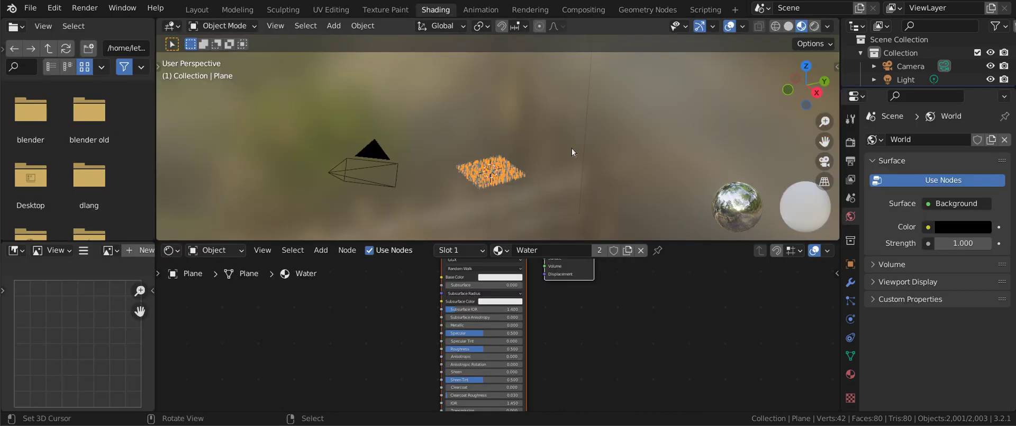
scroll(497, 182, "up", 6)
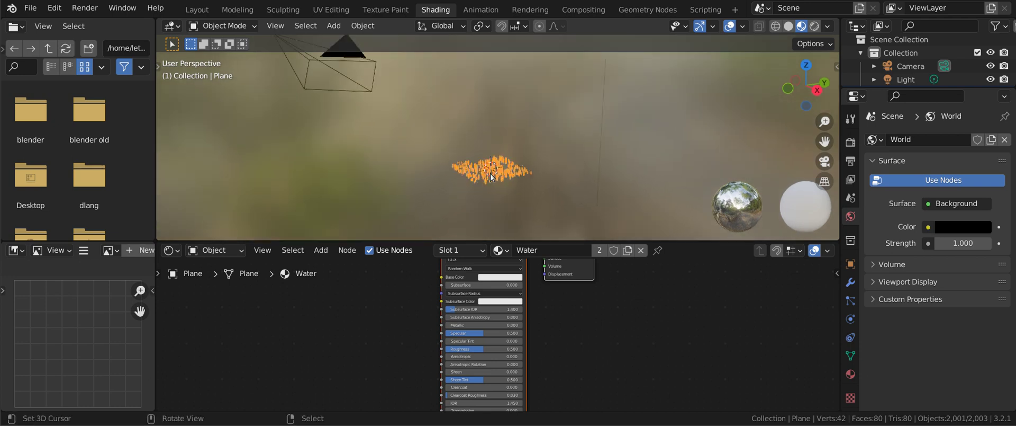
middle_click_drag(490, 173, 513, 175)
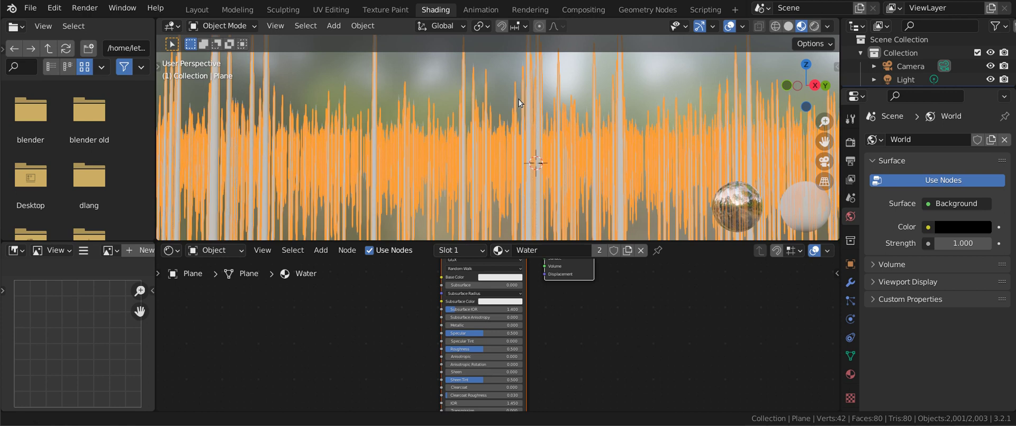
middle_click_drag(560, 128, 538, 138)
scroll(564, 297, "up", 4)
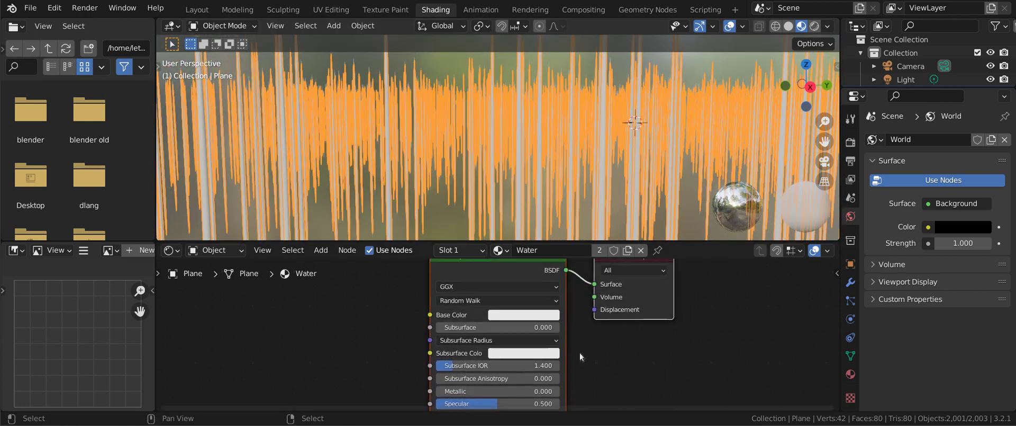
- Open the Base Color picker and set the shader's Roughness to 0
left_click(536, 316)
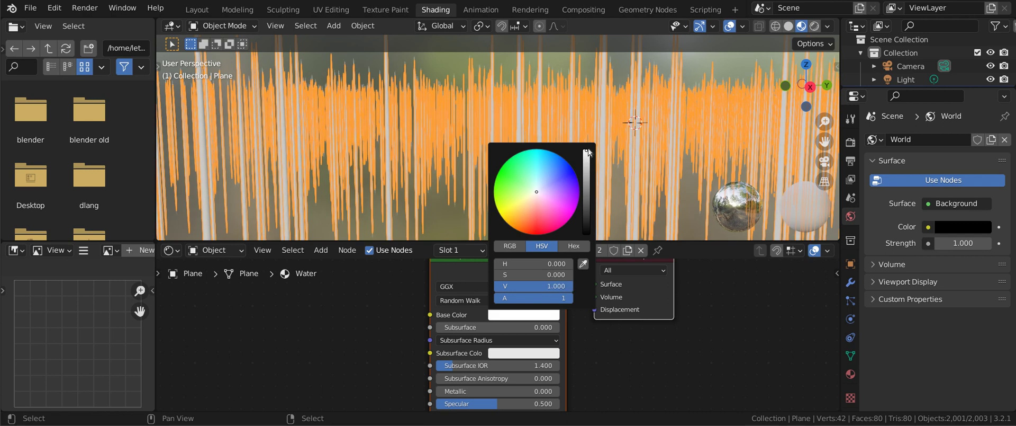
scroll(403, 328, "down", 3, "shift")
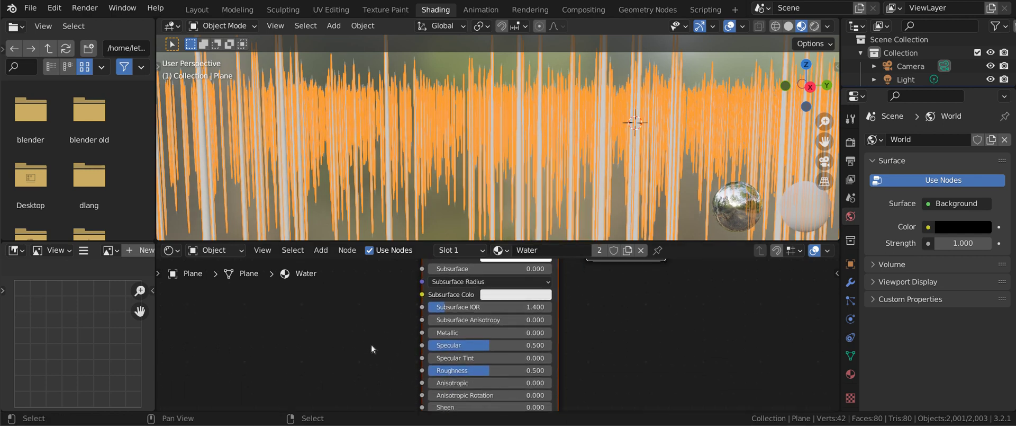
scroll(373, 326, "down", 2, "shift")
left_click(479, 340)
type("0")
key("Return")
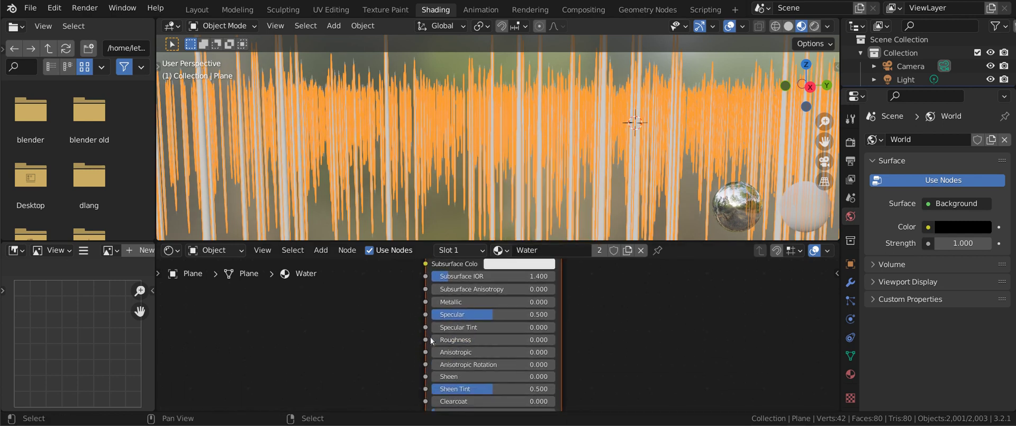
- Set Transmission to 1.000 and IOR to 1.33 on the Principled BSDF
middle_click_drag(385, 376, 385, 357)
scroll(385, 357, "down", 3, "shift")
scroll(400, 331, "down", 2, "shift")
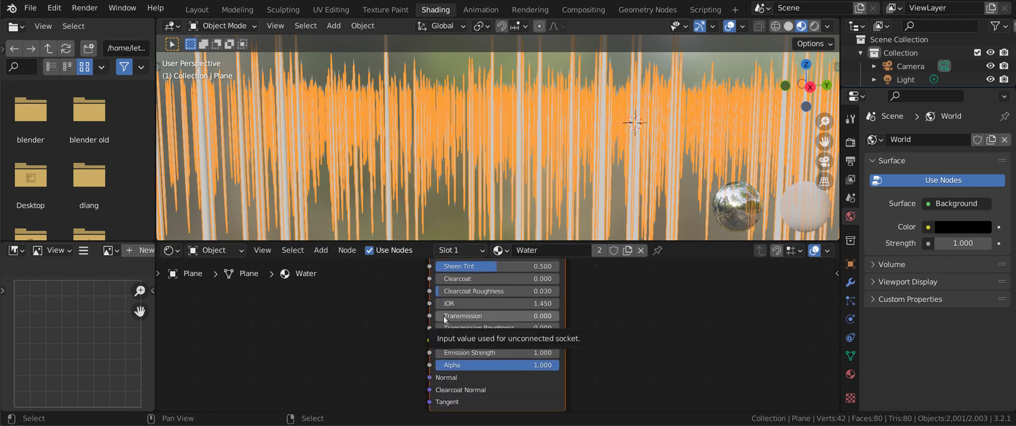
left_click_drag(447, 318, 551, 318)
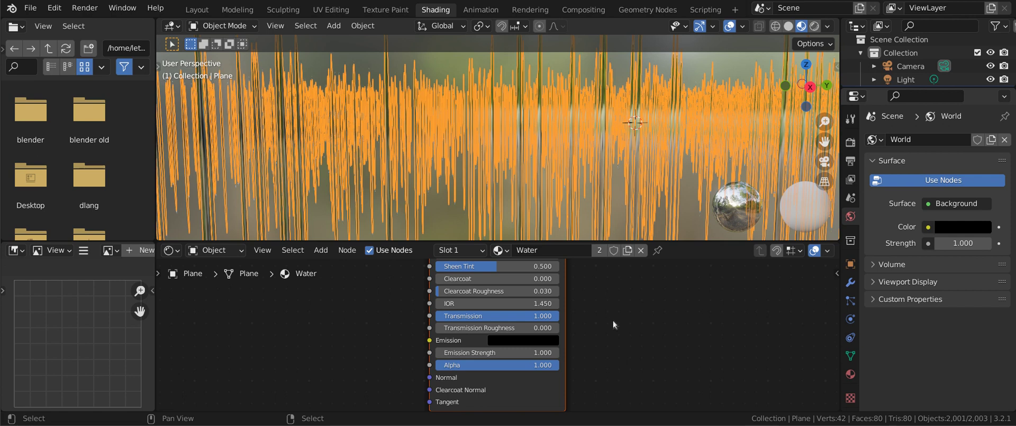
left_click(507, 303)
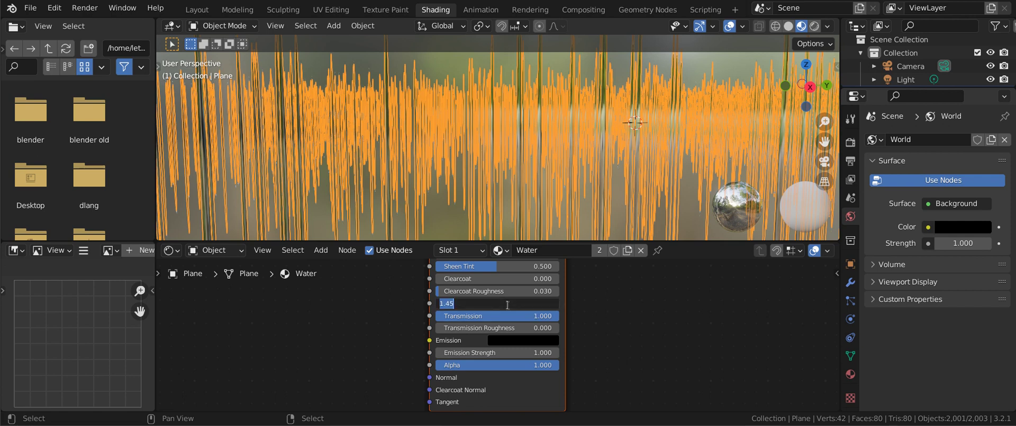
type("1.333")
key("Return")
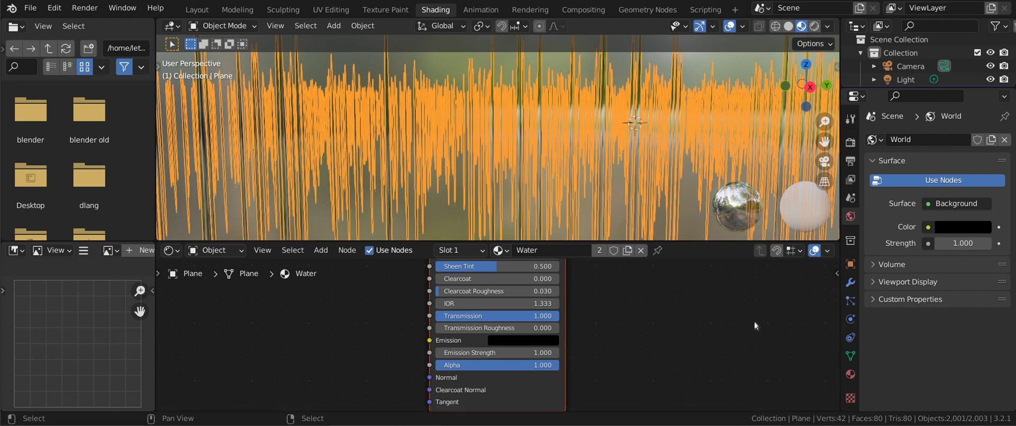
- Set the Water material's Blend Mode to Alpha Blend and Shadow Mode to None, then inspect the rain
left_click(851, 374)
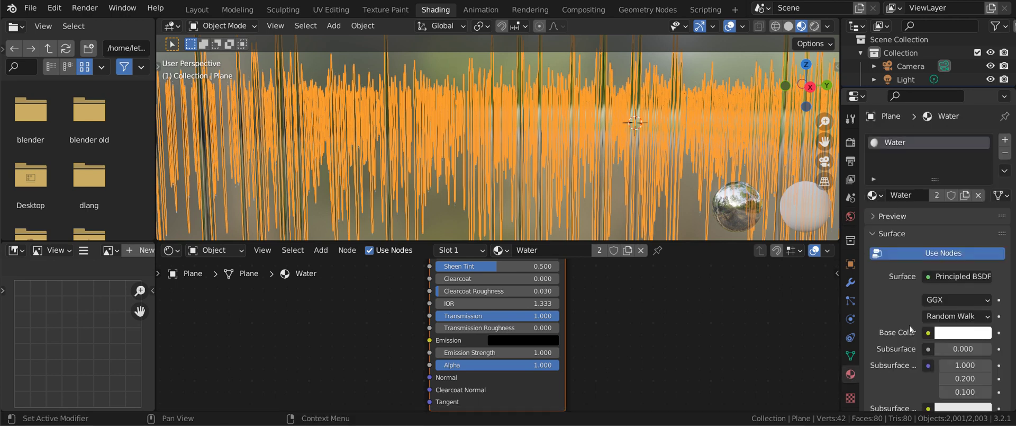
scroll(910, 331, "down", 20)
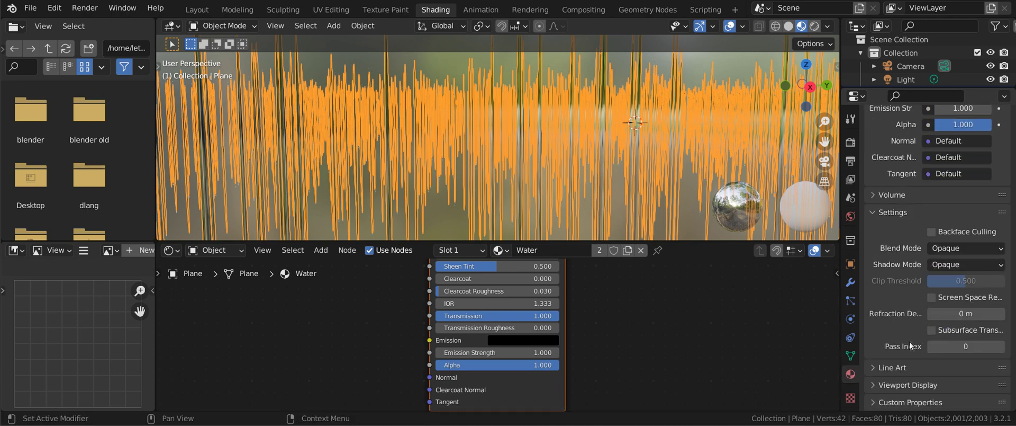
left_click(963, 249)
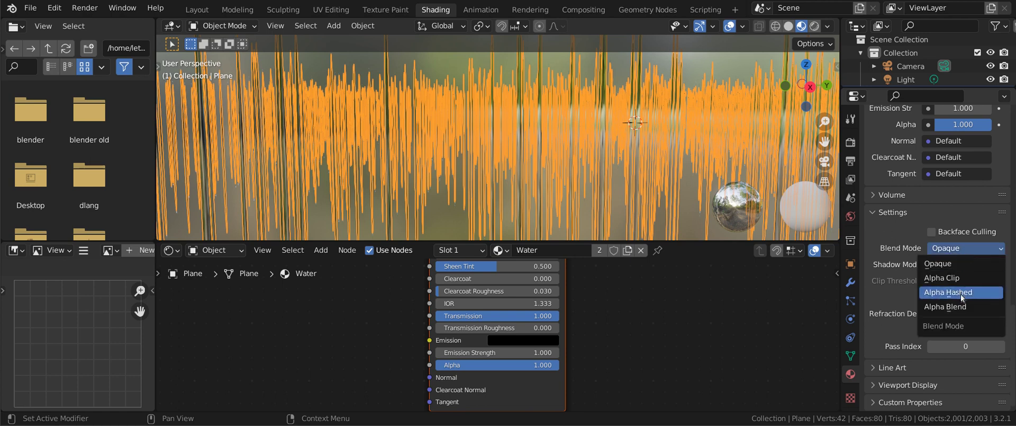
left_click(960, 307)
left_click(956, 265)
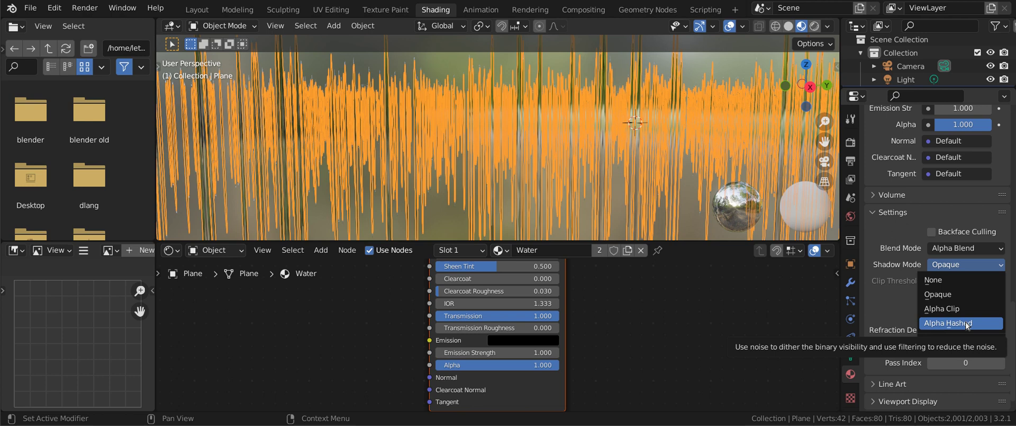
left_click(945, 282)
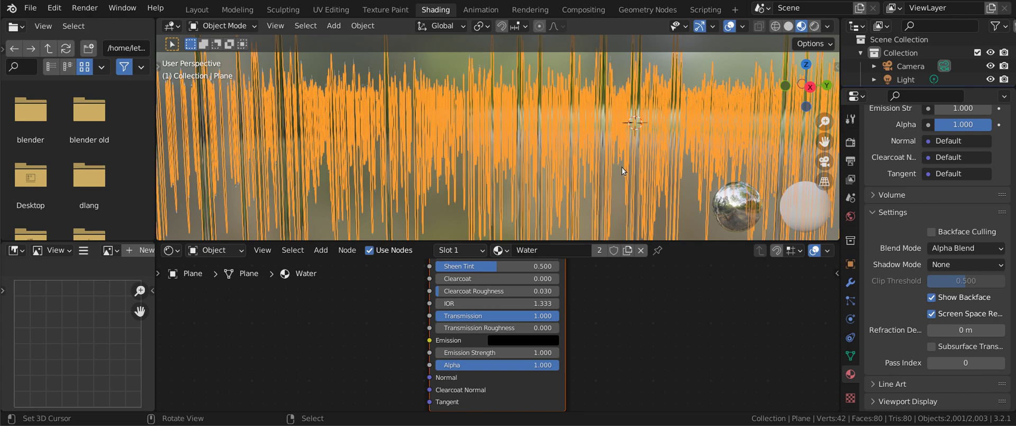
key("alt+a")
middle_click_drag(628, 177, 649, 164)
- Switch the viewport to Rendered shading and set the World Color to an Environment Texture
key("z")
left_click(658, 82)
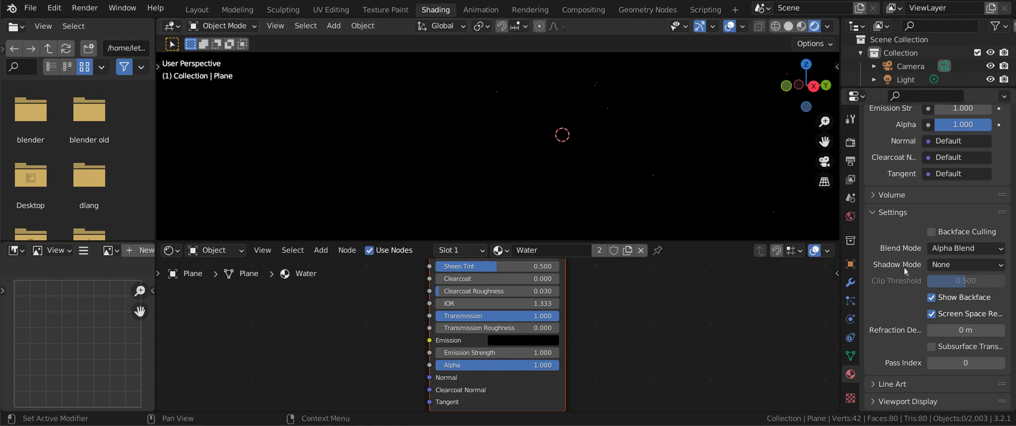
left_click(852, 217)
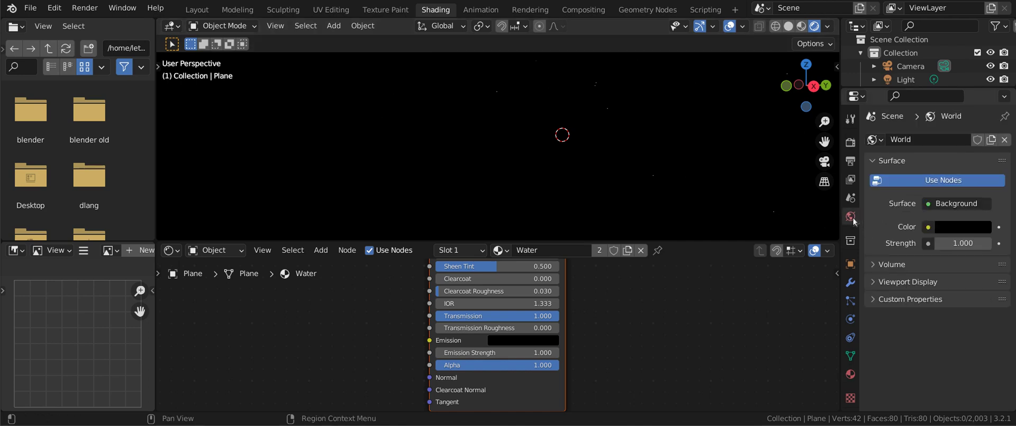
left_click(928, 227)
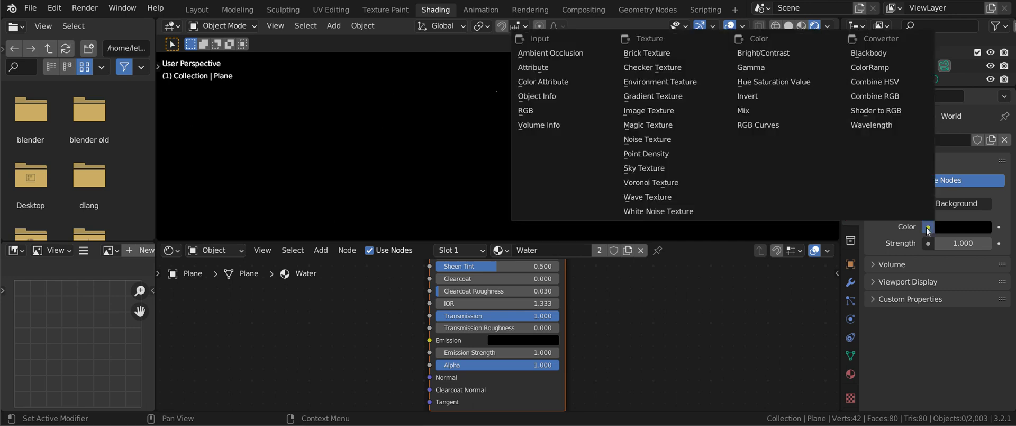
left_click(684, 82)
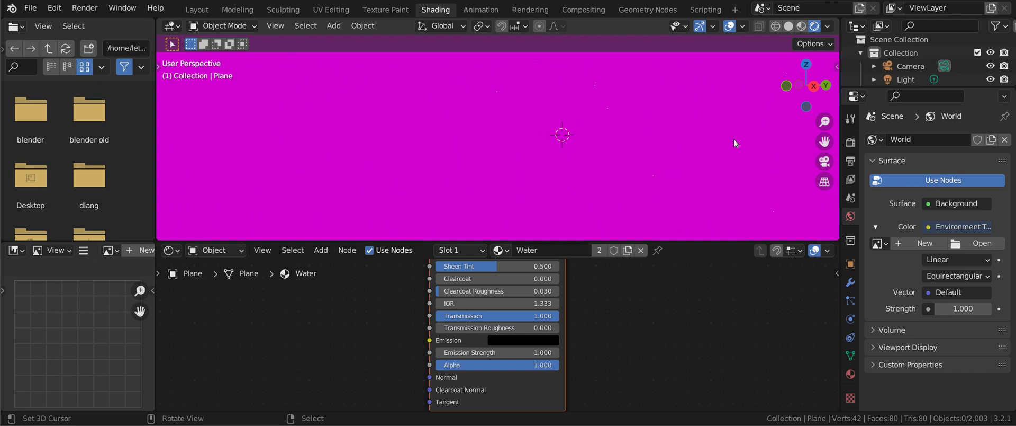
- Load Boiler Room.hdr as the world environment and lower the water's Alpha toward 0.311
left_click(985, 244)
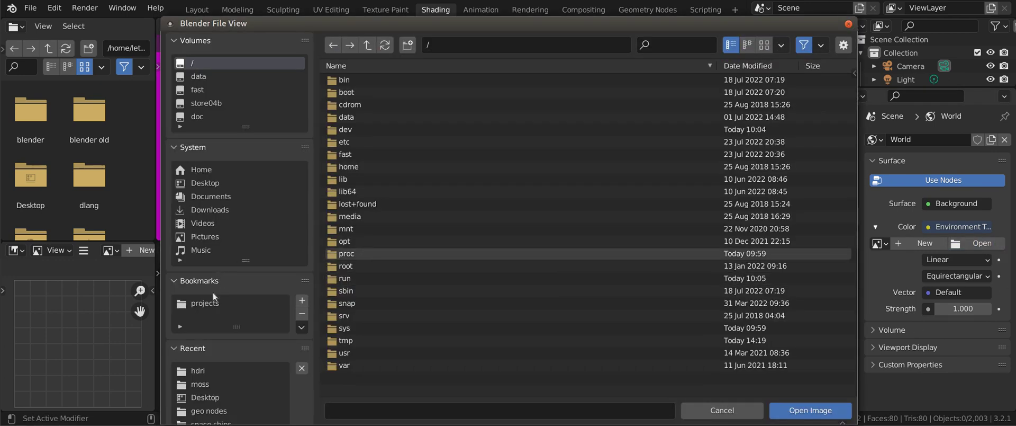
scroll(399, 314, "down", 5)
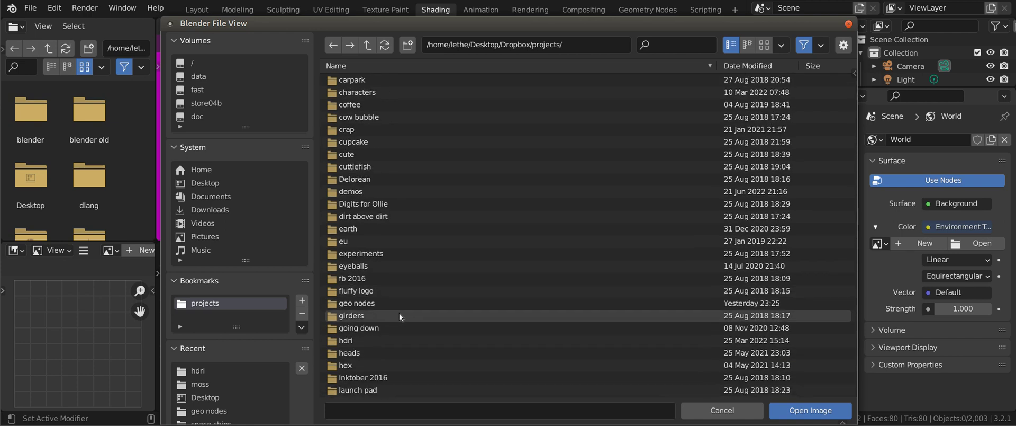
scroll(399, 313, "down", 3)
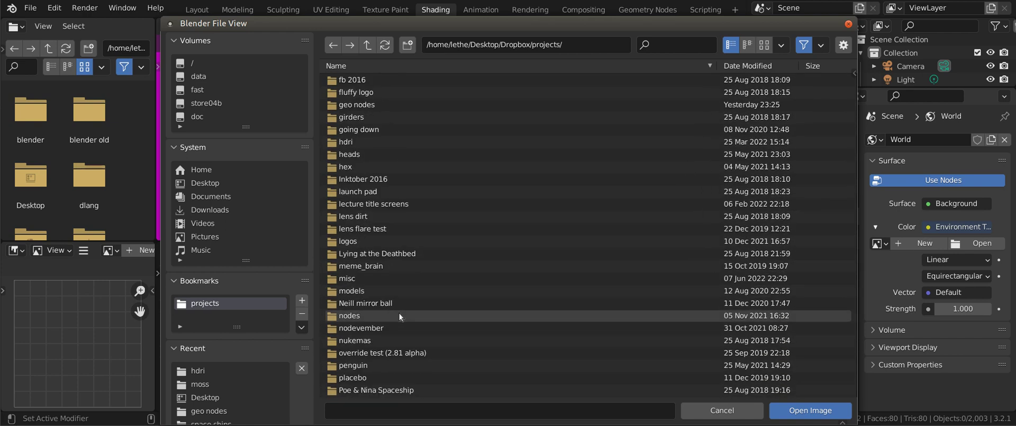
double_click(345, 145)
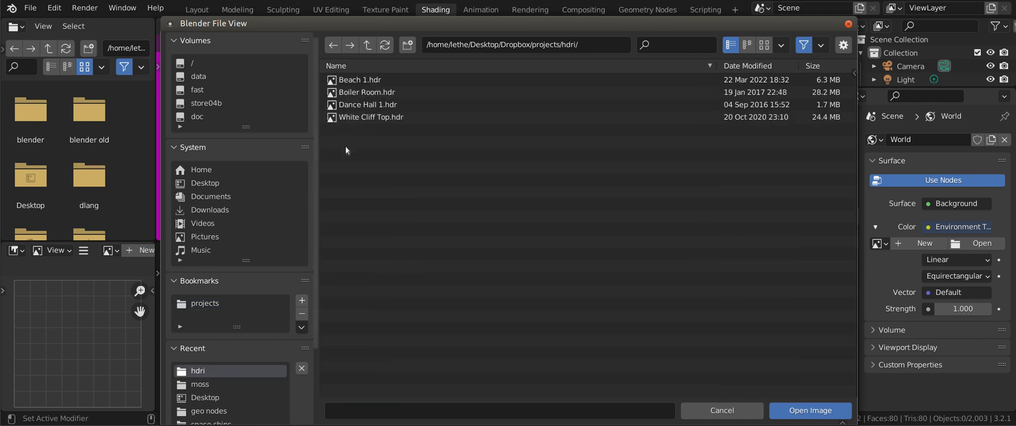
double_click(379, 92)
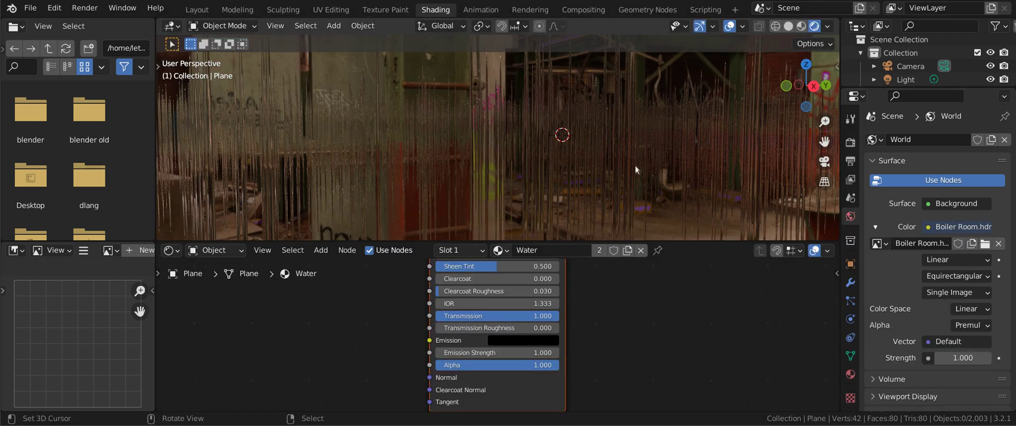
middle_click_drag(631, 160, 585, 179)
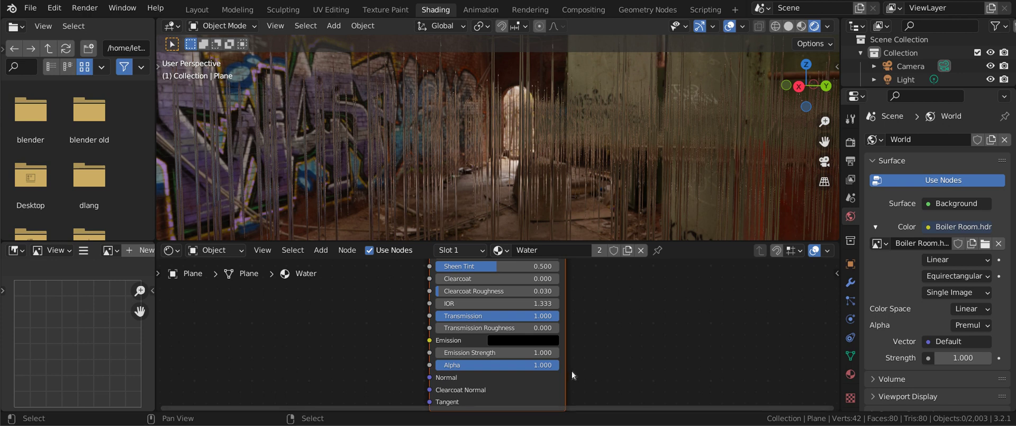
left_click_drag(550, 365, 601, 352)
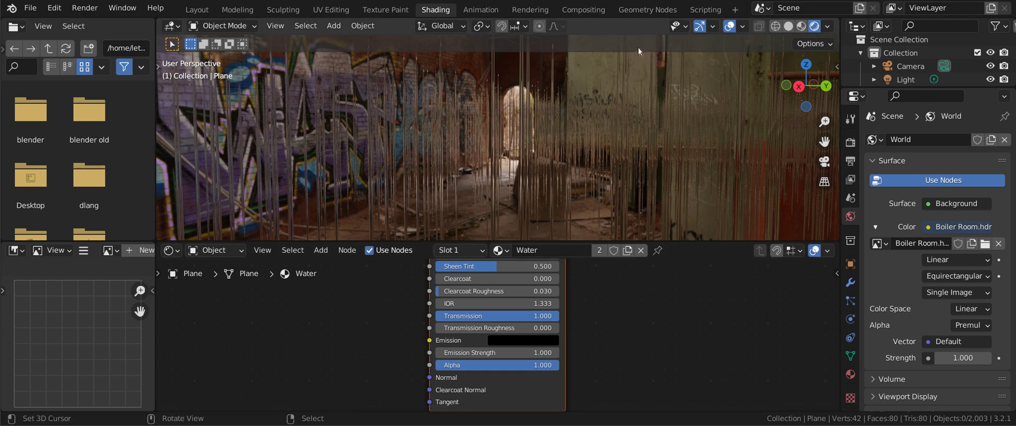
- In the Layout workspace, set the timeline End frame to 48 and play back the rain once
left_click(650, 11)
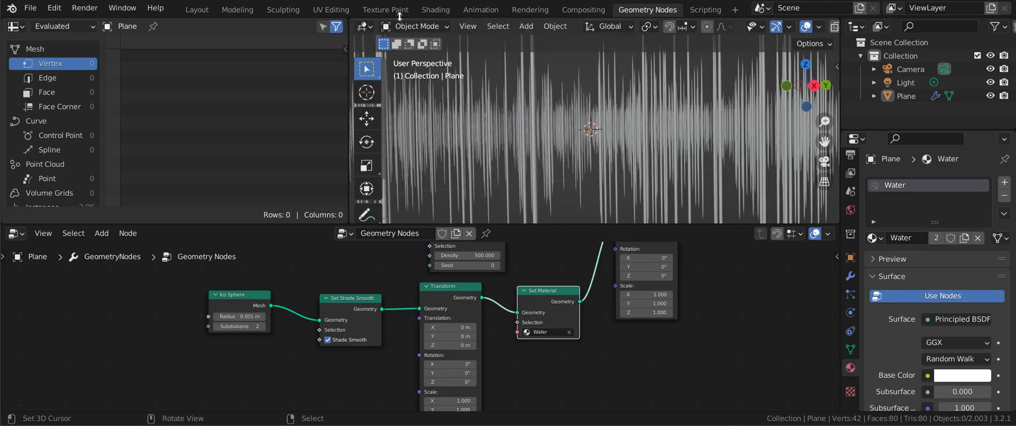
left_click(194, 11)
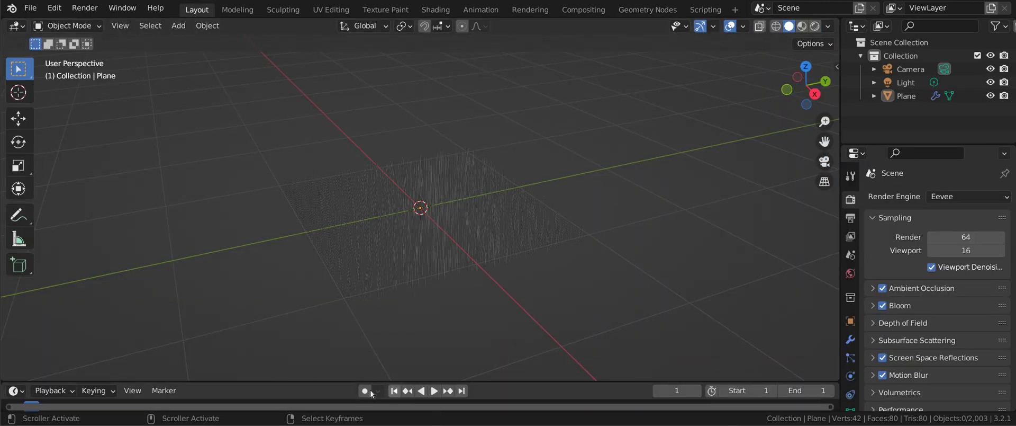
left_click(788, 390)
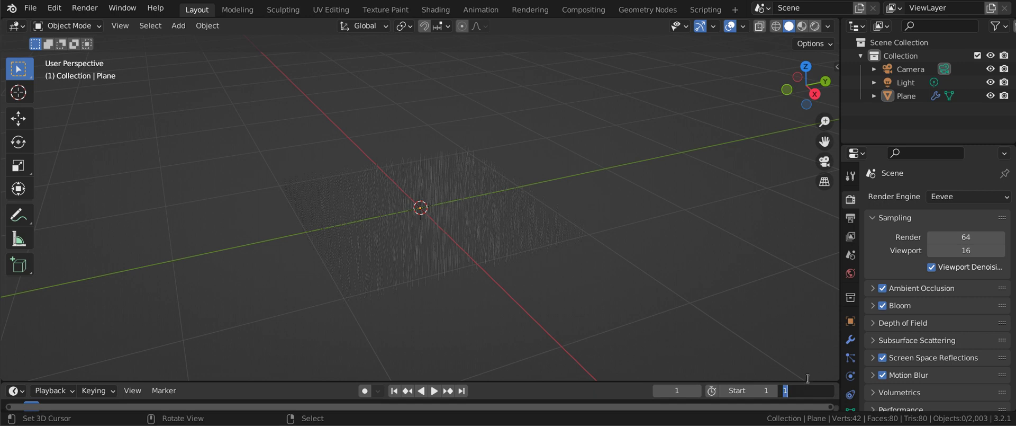
type("48")
key("space")
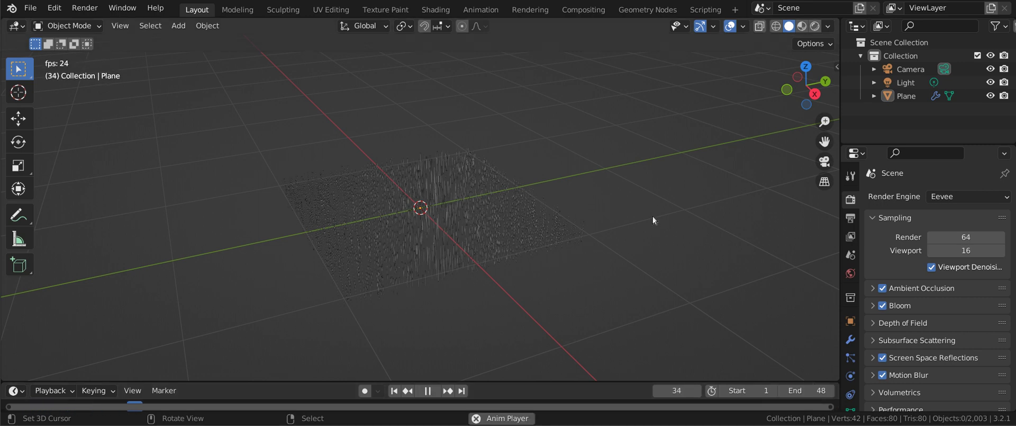
key("space")
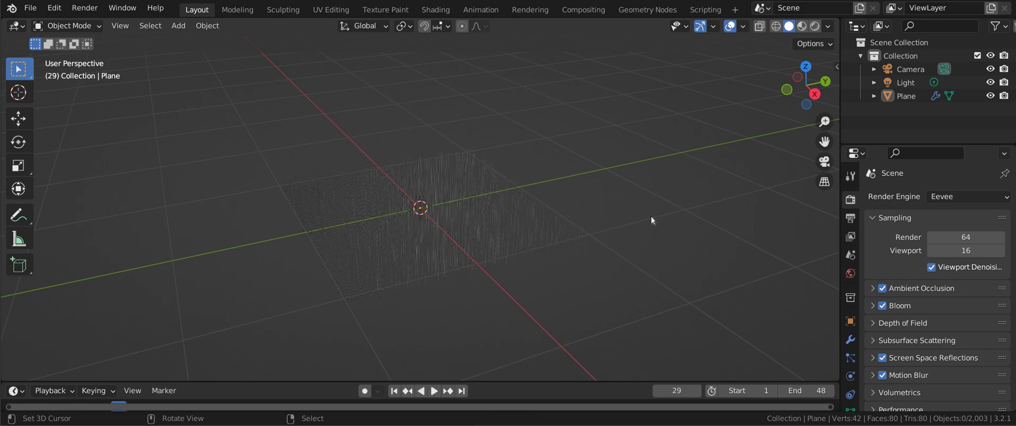
middle_click_drag(599, 191, 531, 185)
- Back in Geometry Nodes, move Group Output right to make room before it
left_click(645, 10)
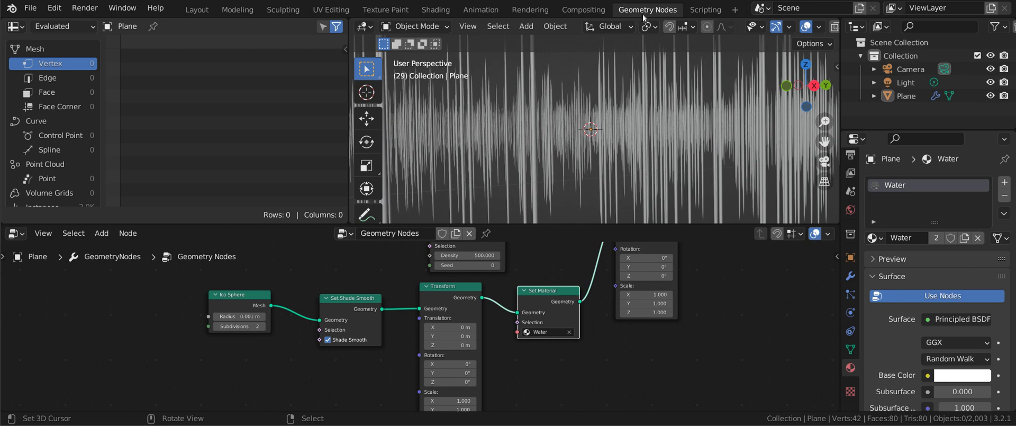
middle_click_drag(665, 281, 473, 339)
middle_click_drag(557, 275, 503, 306)
left_click_drag(503, 306, 662, 293)
middle_click_drag(503, 357, 521, 334)
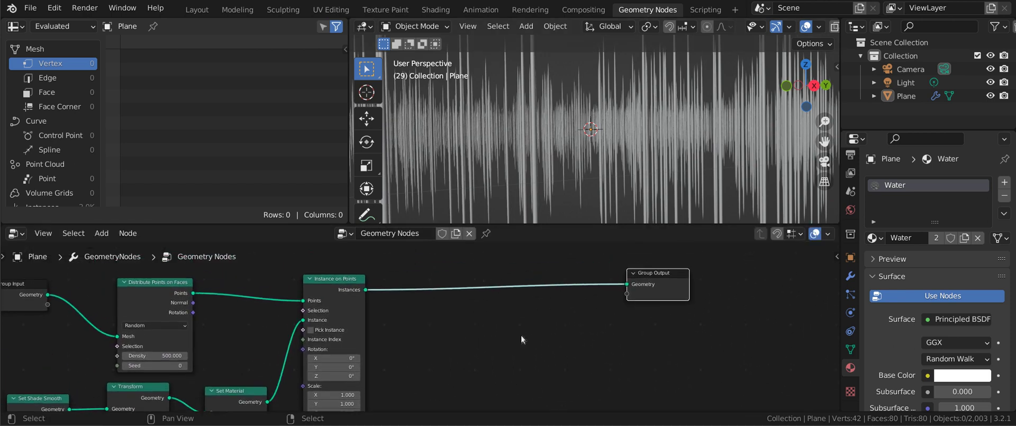
- Insert a Translate Instances node before Group Output with Z translation 0.1 m
key("shift+a")
mouse_move(532, 335)
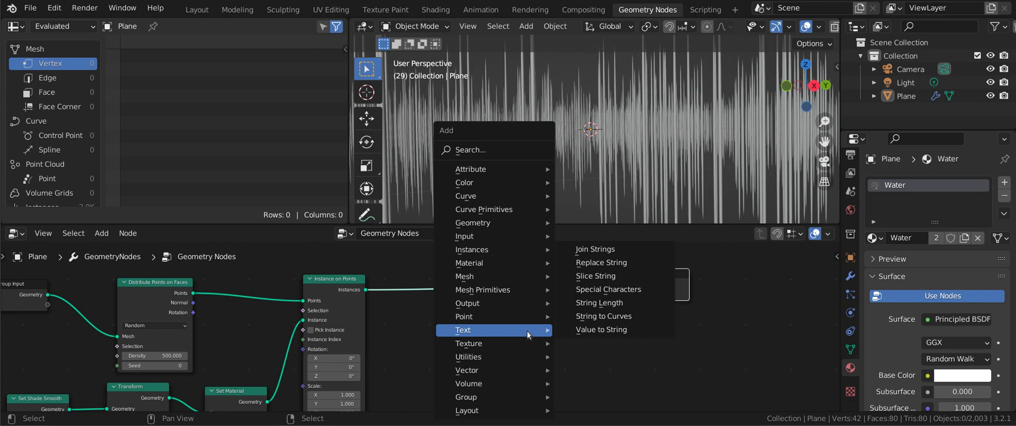
mouse_move(516, 253)
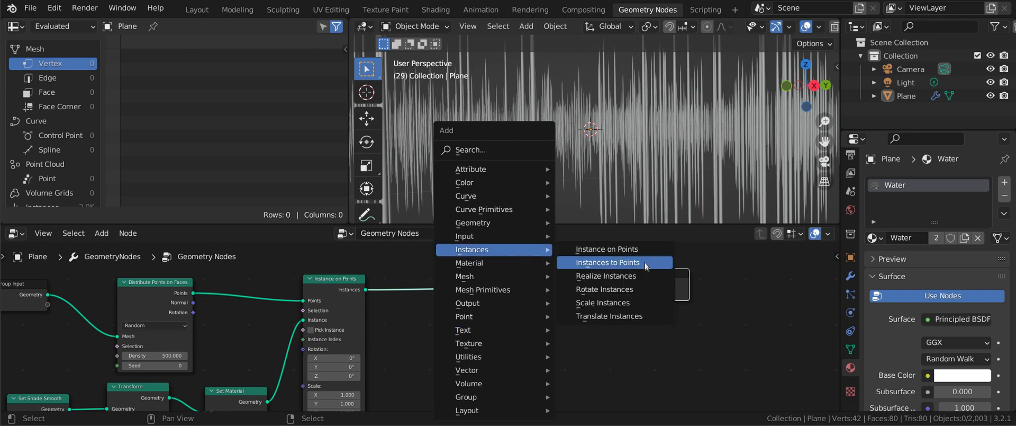
left_click(614, 316)
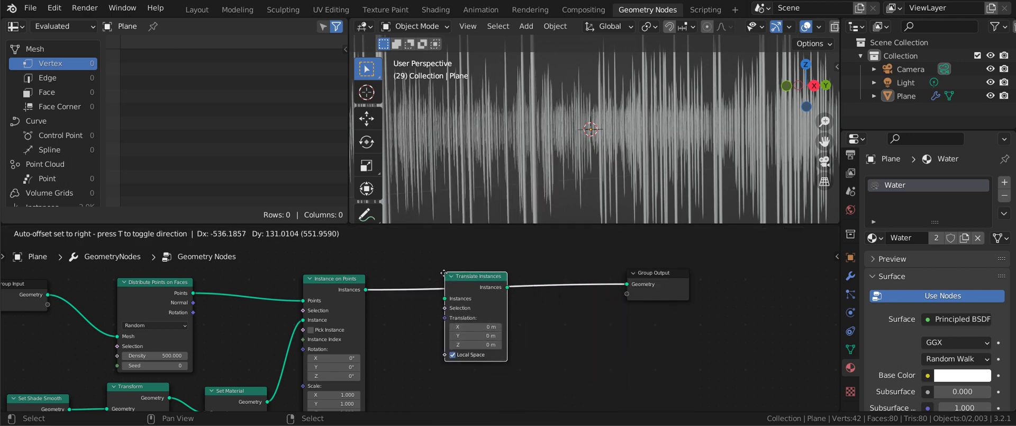
left_click(439, 277)
middle_click_drag(424, 347, 461, 299)
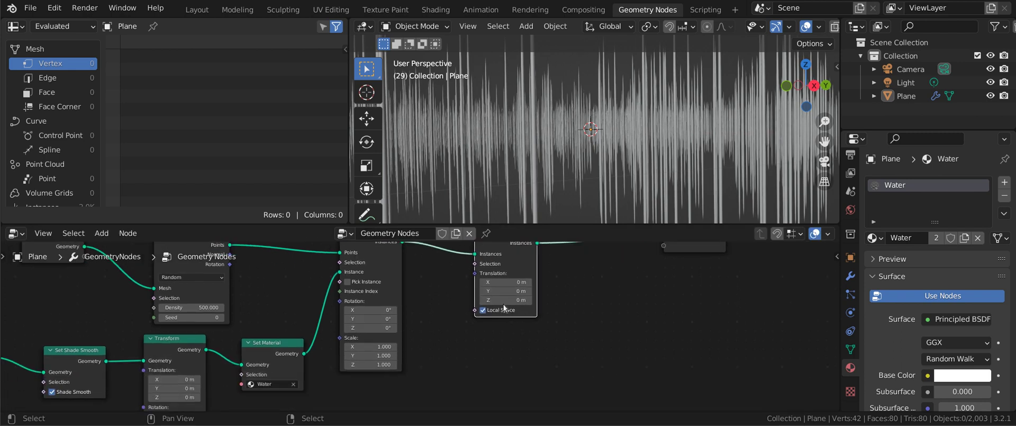
mouse_move(505, 300)
left_mouse_down()
mouse_move(527, 299)
mouse_move(505, 299)
left_mouse_up()
middle_click_drag(447, 360, 462, 326)
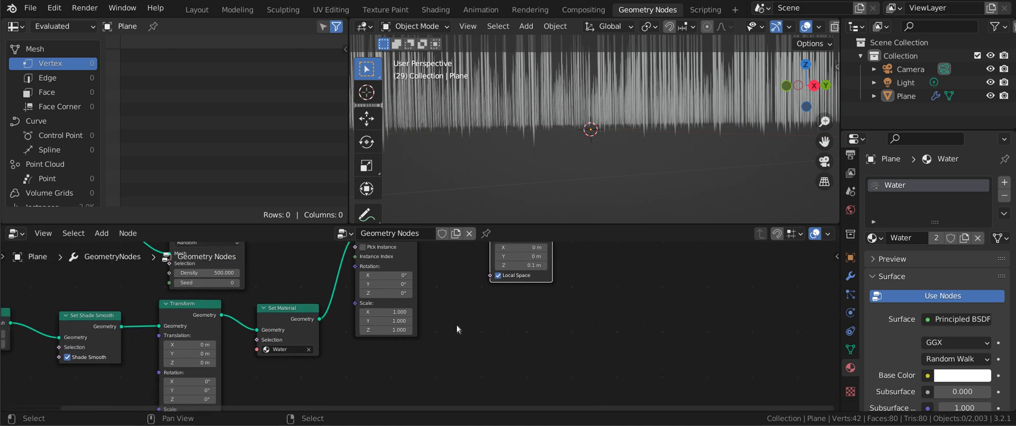
- Add a Random Value node to the rain node tree
key("shift+a")
mouse_move(498, 335)
mouse_move(466, 352)
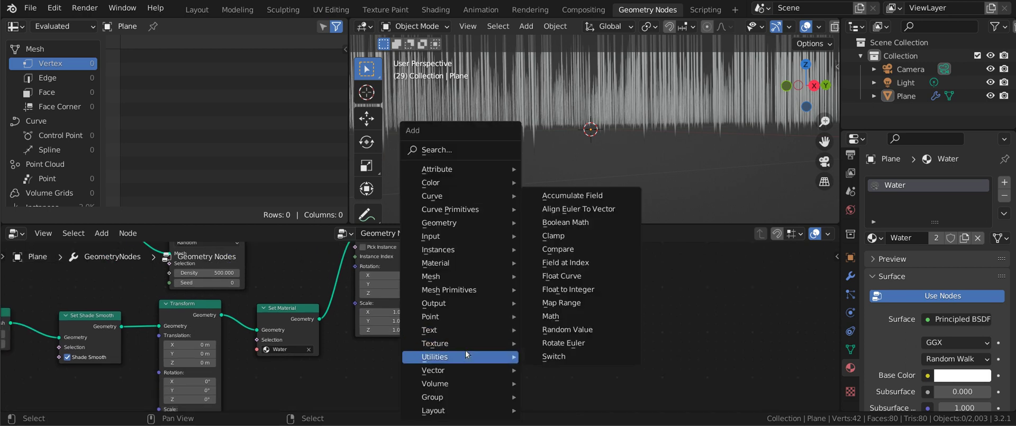
left_click(568, 329)
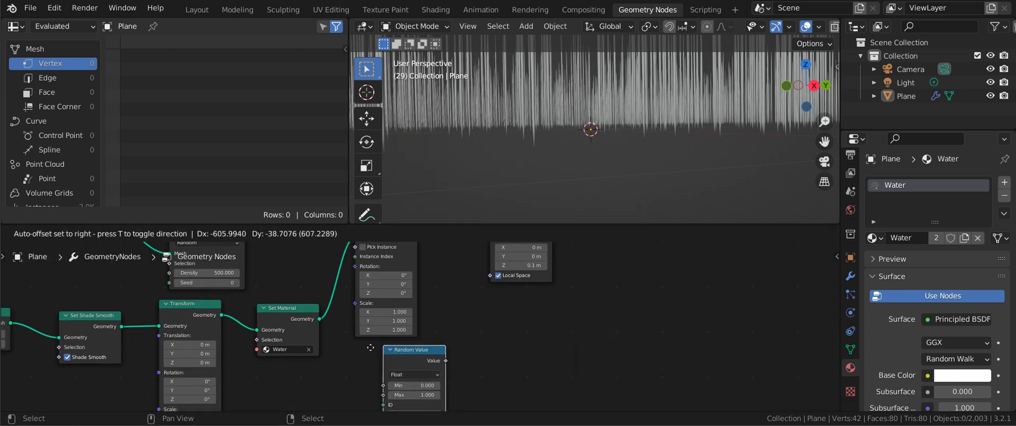
left_click_drag(420, 360, 446, 373)
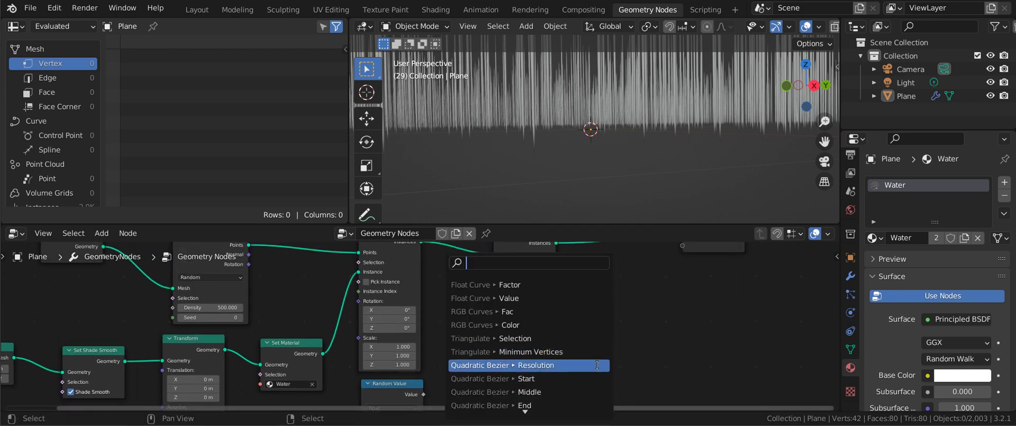
key("Escape")
- Add a Combine XYZ node with Random Value in Z, its Vector driving Translate Instances' Translation
key("shift+a")
mouse_move(530, 368)
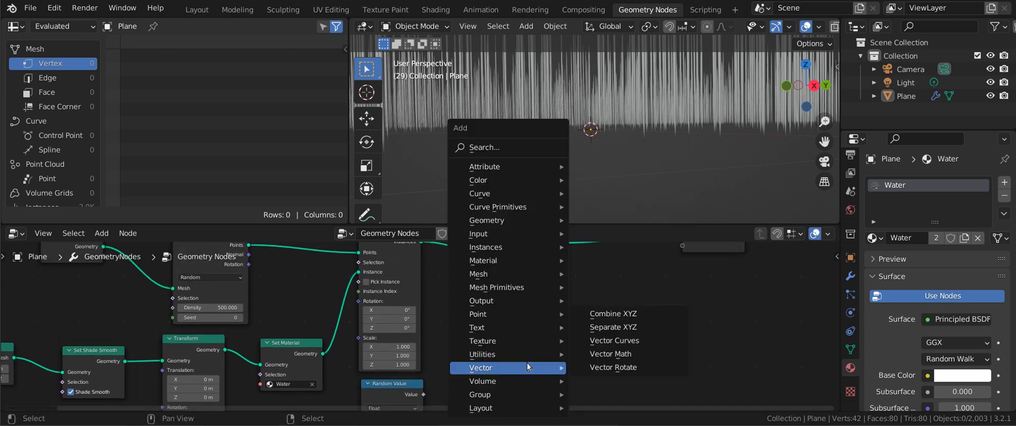
left_click(642, 315)
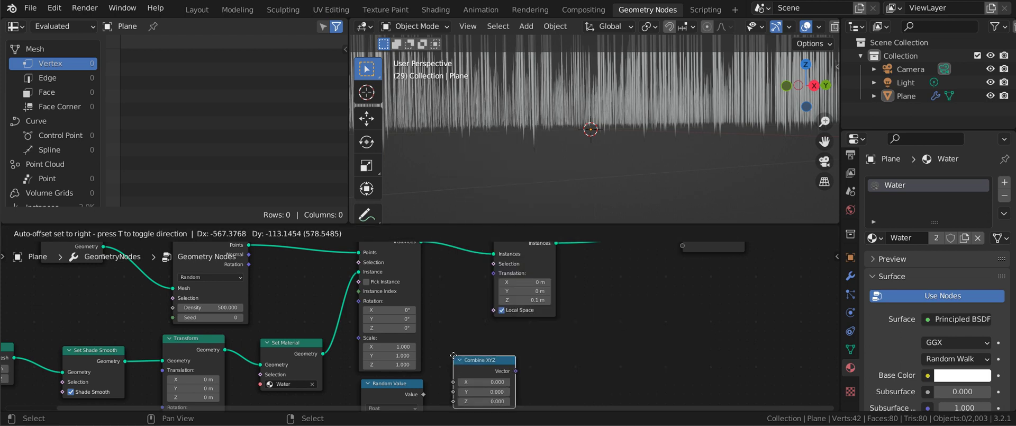
left_click(479, 352)
left_click_drag(424, 394, 472, 393)
left_click_drag(535, 362, 494, 273)
scroll(601, 156, "down", 5)
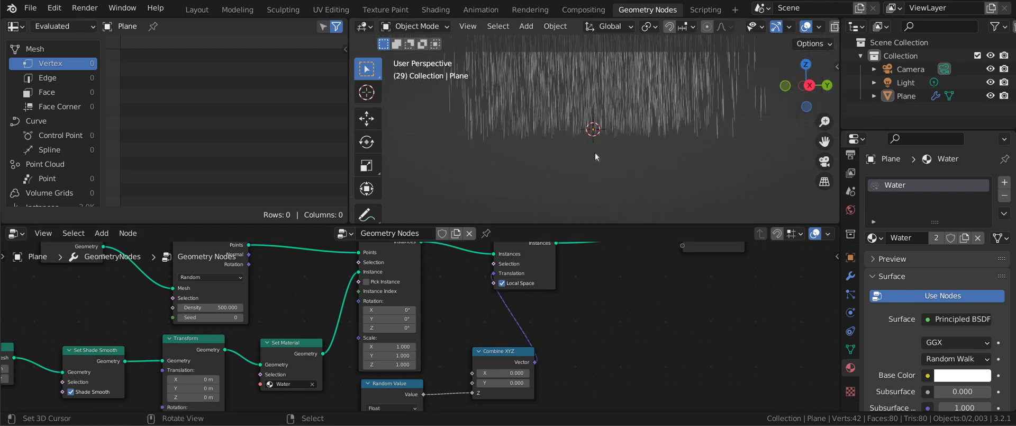
middle_click_drag(595, 152, 589, 213, "shift")
scroll(598, 171, "up", 4)
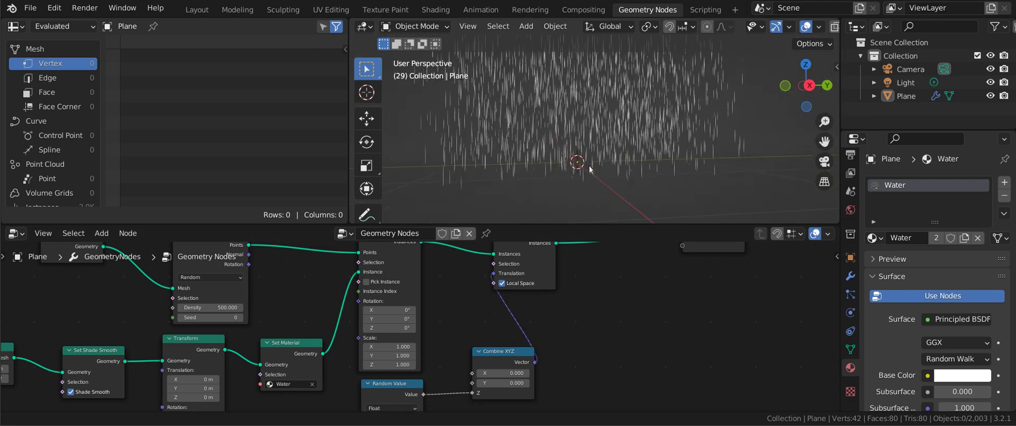
scroll(598, 170, "up", 3)
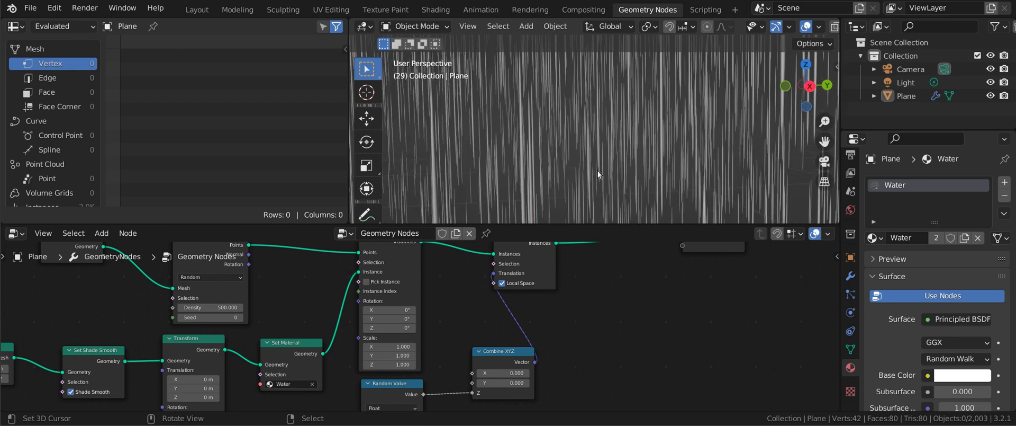
middle_click_drag(596, 341, 608, 289)
scroll(513, 351, "down", 4)
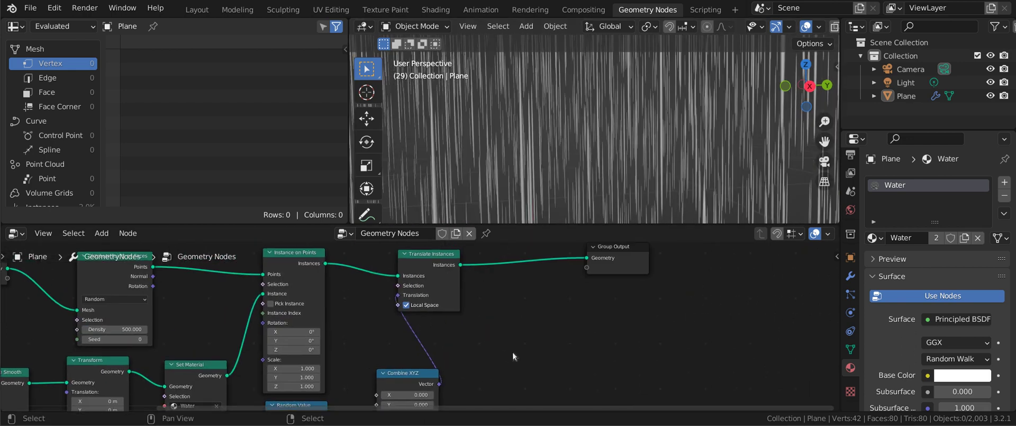
- Move Random Value and Combine XYZ down-left and add a Scene Time node
key("space")
key("space")
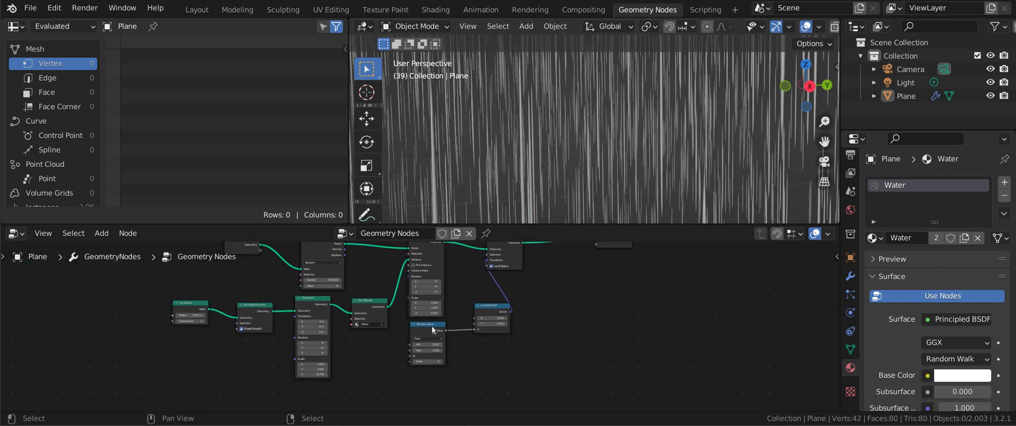
left_click_drag(432, 329, 376, 352)
left_click_drag(495, 306, 437, 343)
scroll(526, 269, "down", 3)
scroll(526, 269, "up", 5)
key("shift+a")
mouse_move(498, 366)
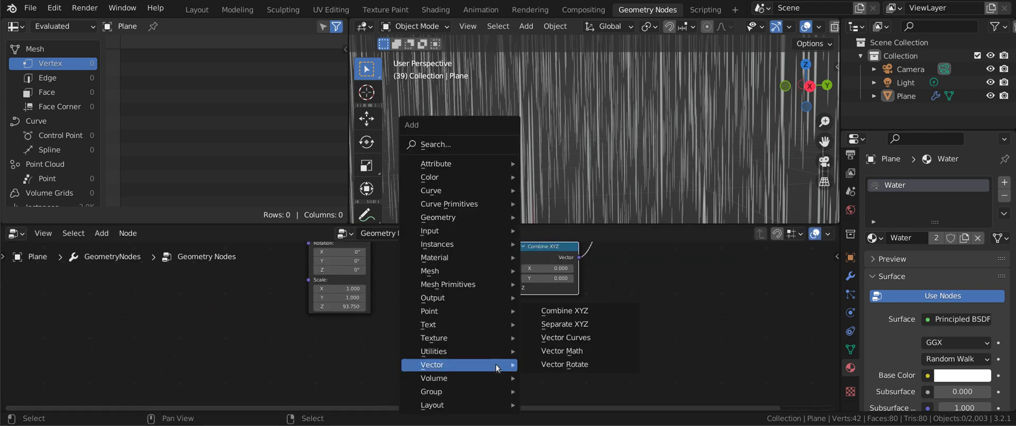
mouse_move(471, 229)
left_click(569, 227)
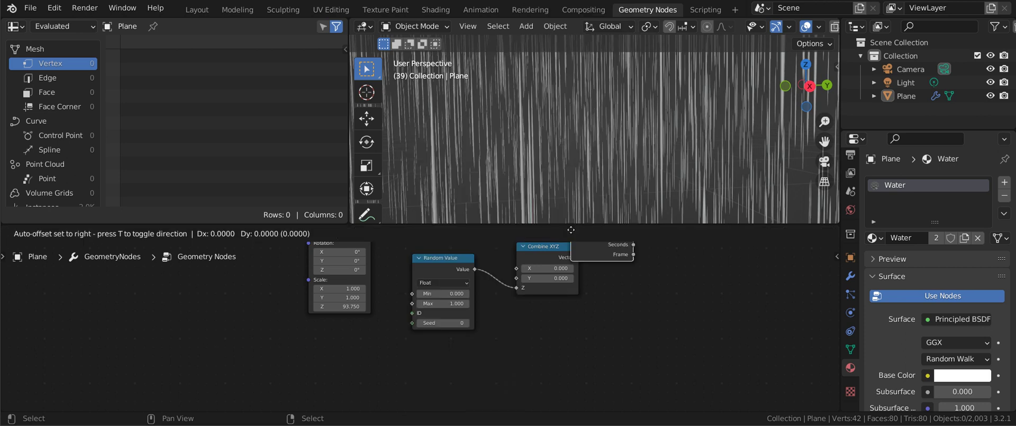
left_click(410, 350)
scroll(593, 357, "up", 3)
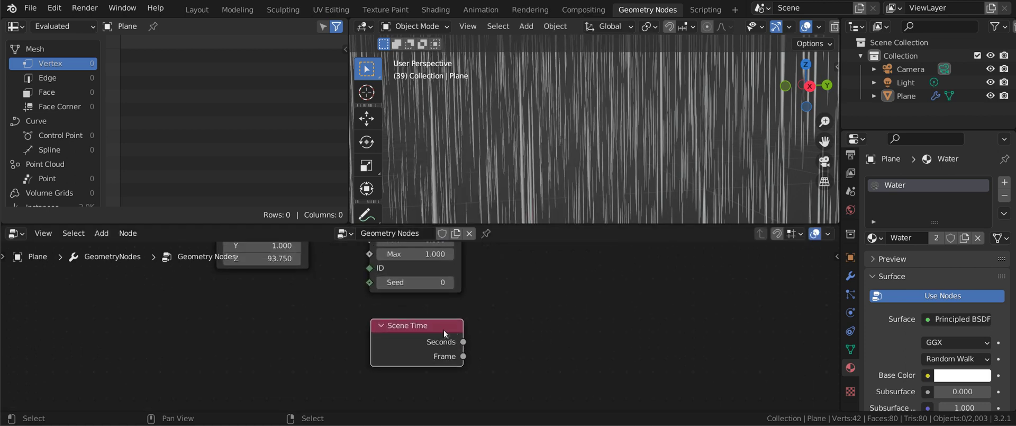
middle_click_drag(605, 314, 479, 317)
- Add a Math node fed by Scene Time Seconds, set to Multiply by -9
key("shift+a")
mouse_move(460, 356)
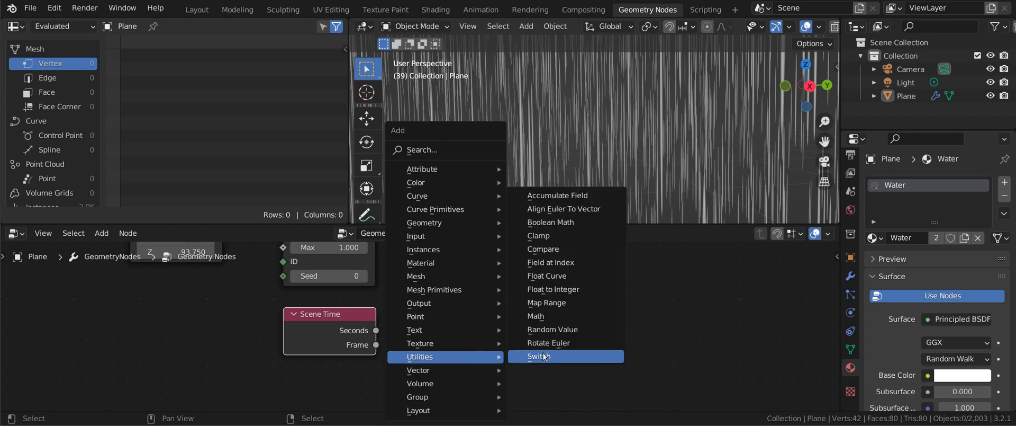
left_click(546, 316)
left_click(382, 325)
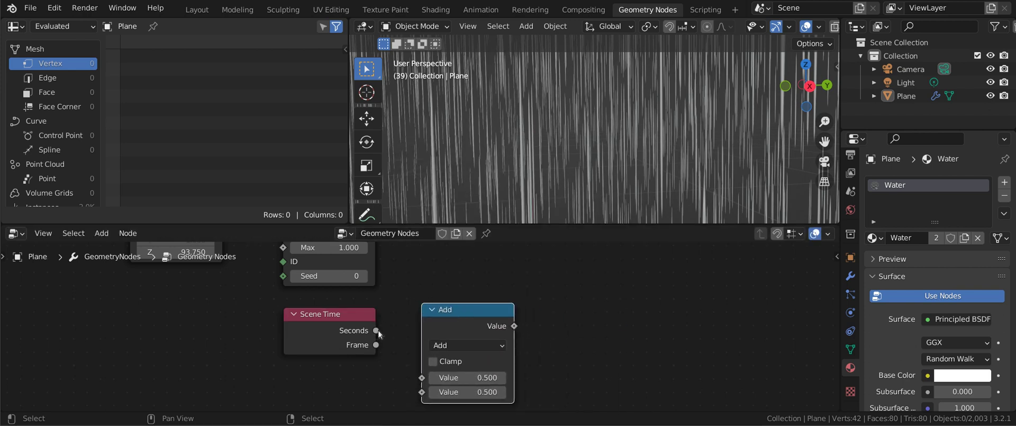
left_click_drag(379, 333, 422, 376)
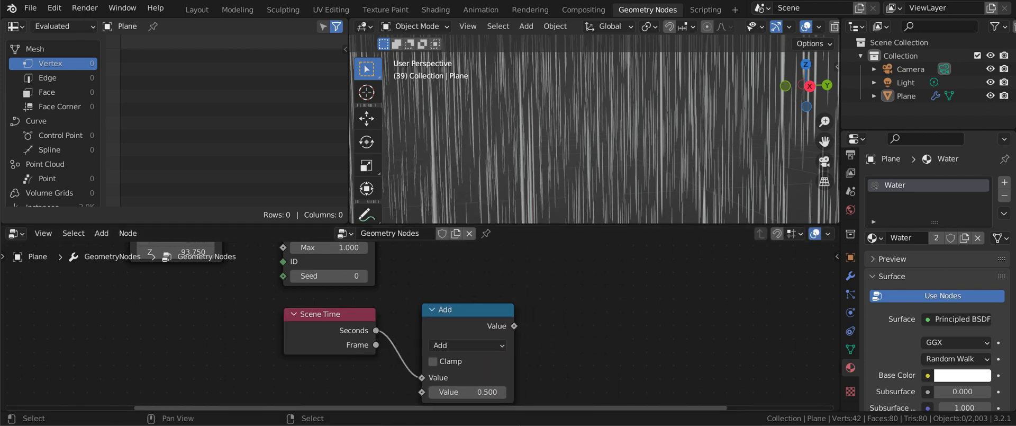
left_click(466, 345)
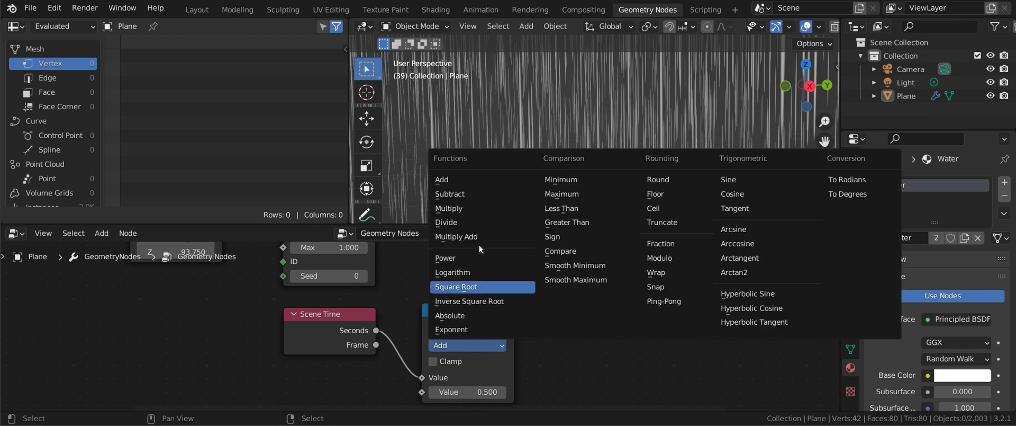
left_click(471, 208)
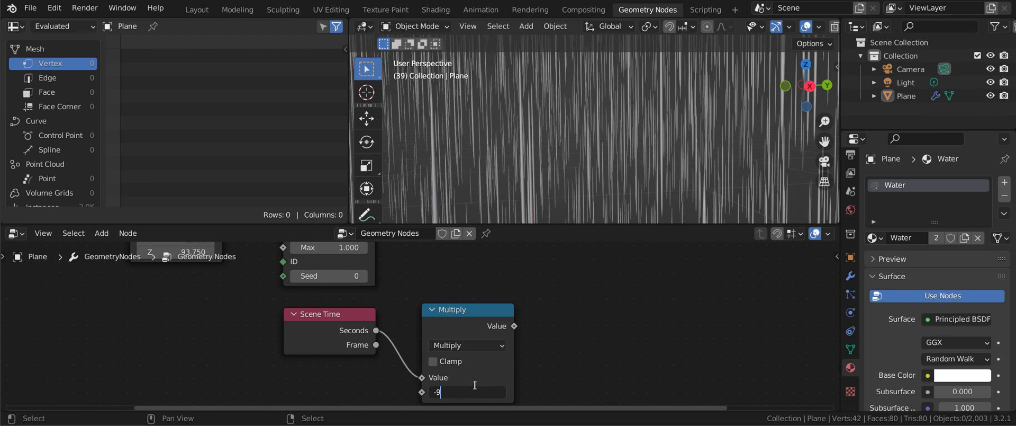
scroll(539, 320, "down", 2)
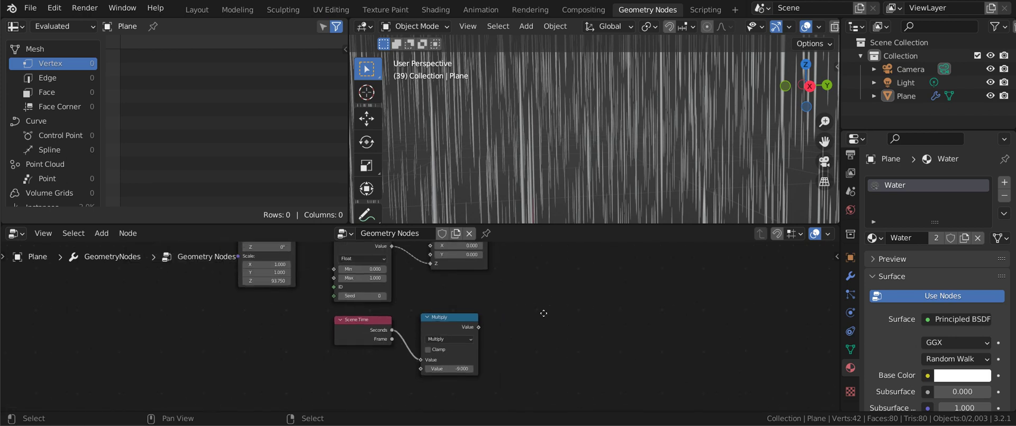
- Insert a Math Add node between Random Value and Combine XYZ's Z
middle_click_drag(465, 333, 415, 386)
left_click_drag(415, 385, 424, 359)
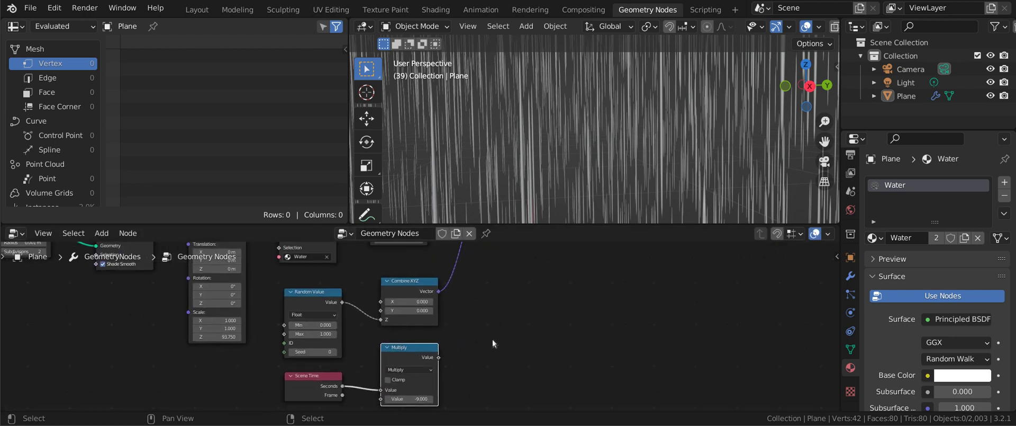
key("shift+a")
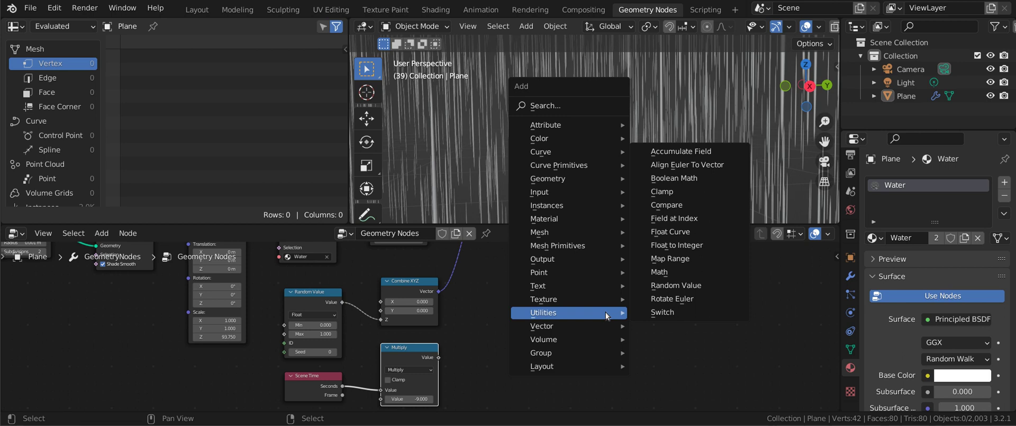
left_click(683, 272)
left_click(493, 358)
left_click_drag(492, 358, 466, 314)
- Feed the Multiply result into the Add node's second value, tidy the nodes, and play the animation
scroll(459, 366, "down", 3, "shift")
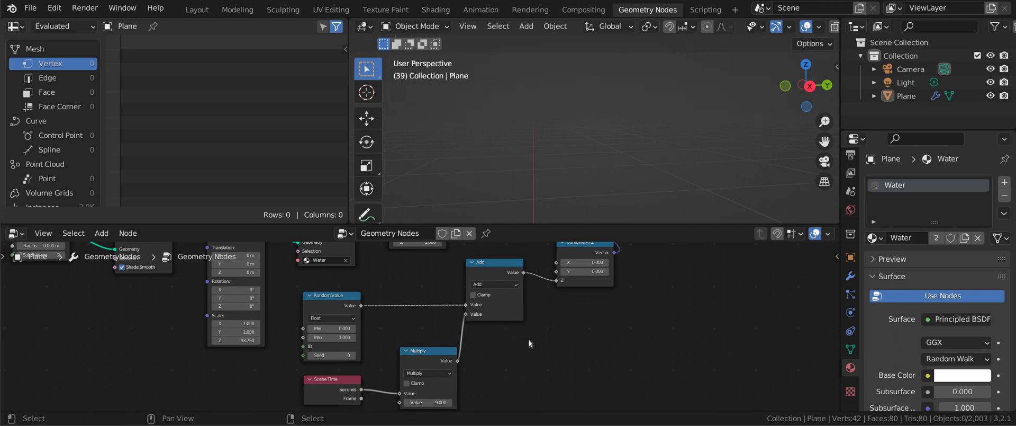
left_click_drag(339, 379, 263, 379)
left_click_drag(429, 359, 332, 381)
left_click_drag(505, 266, 438, 306)
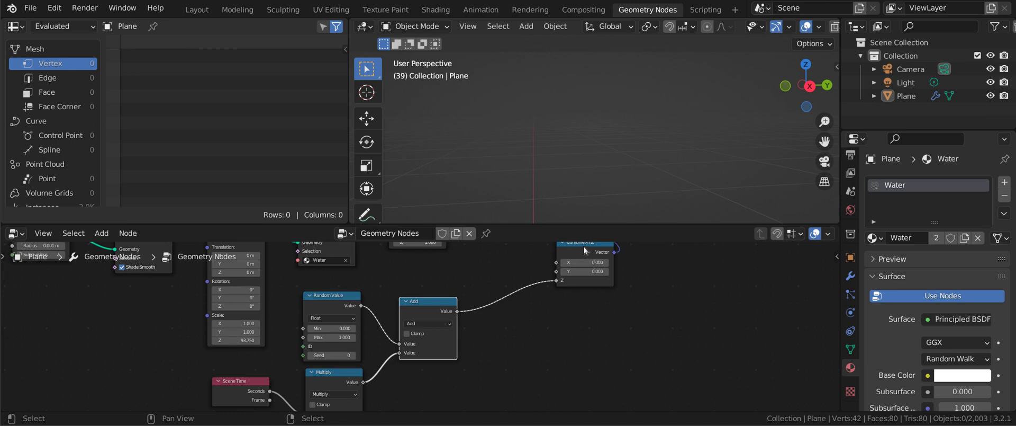
left_click_drag(584, 250, 524, 287)
key("space")
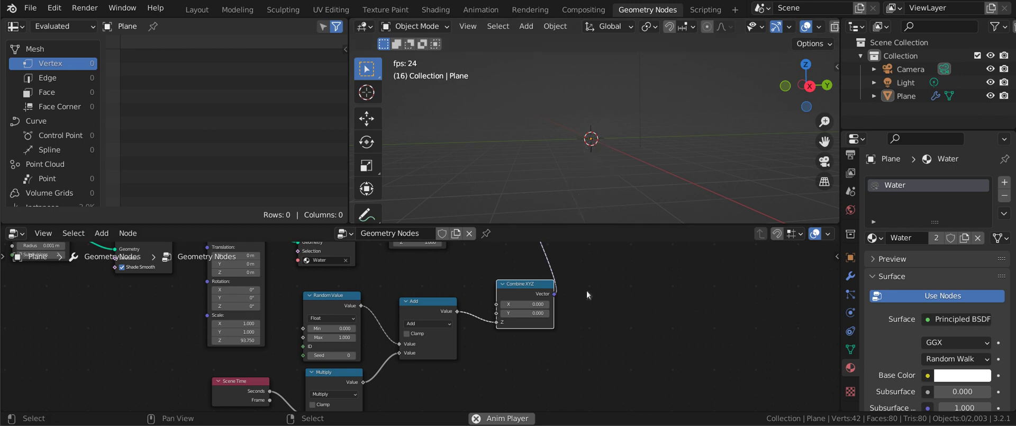
left_click_drag(521, 285, 581, 284)
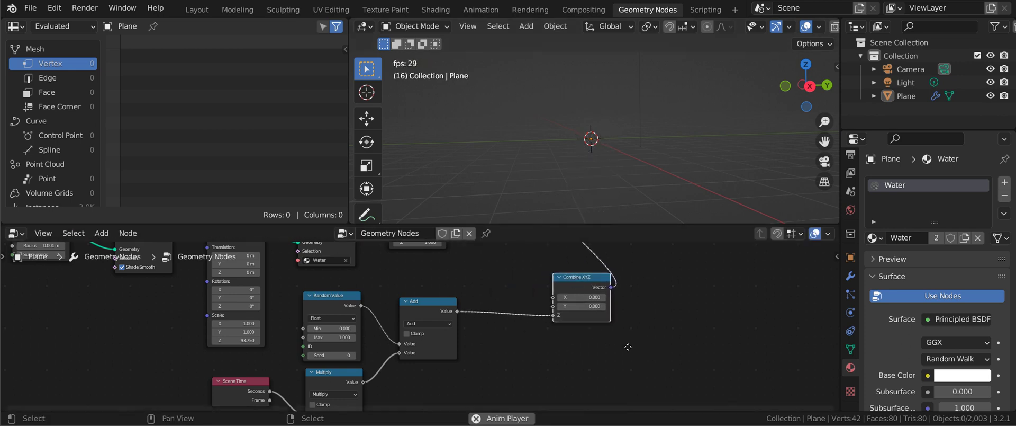
- Stop playback and insert a Math node set to Wrap before Combine XYZ's Z
scroll(577, 342, "up", 2)
key("shift+a")
key("Escape")
key("Escape")
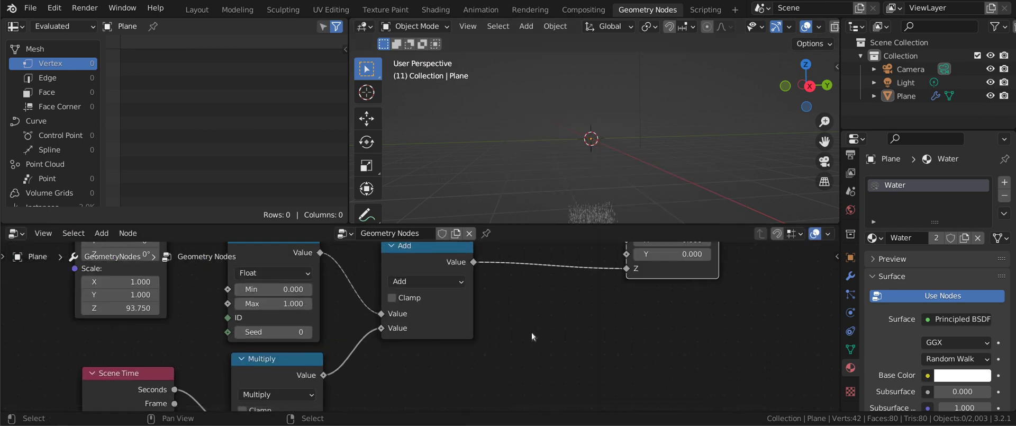
key("shift+a")
mouse_move(532, 322)
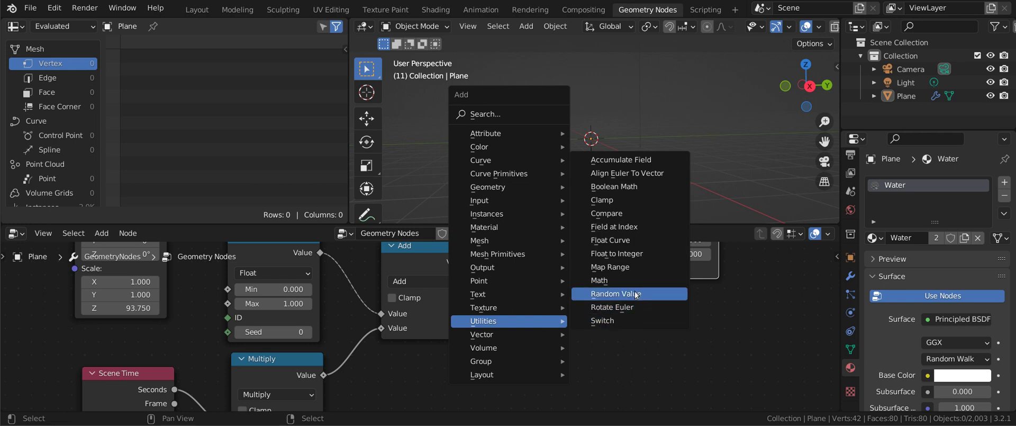
left_click(600, 280)
left_click(574, 288)
left_click(574, 287)
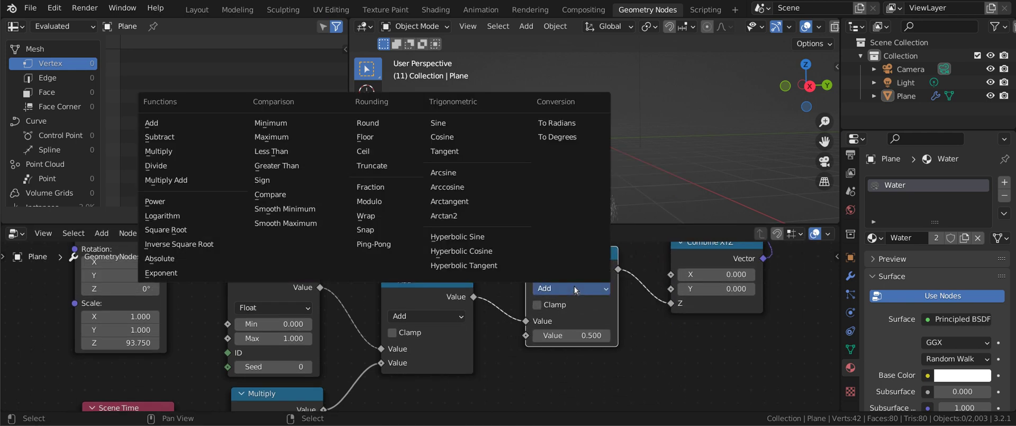
left_click(373, 216)
- Set the Wrap node's Max to 0 and Min to 8
middle_click_drag(595, 337, 525, 347)
left_click(502, 345)
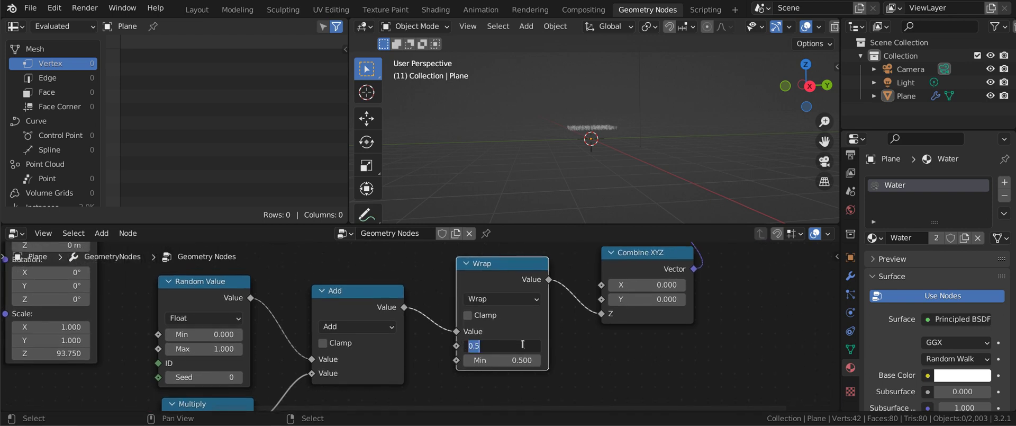
type("0")
key("Return")
left_click(514, 359)
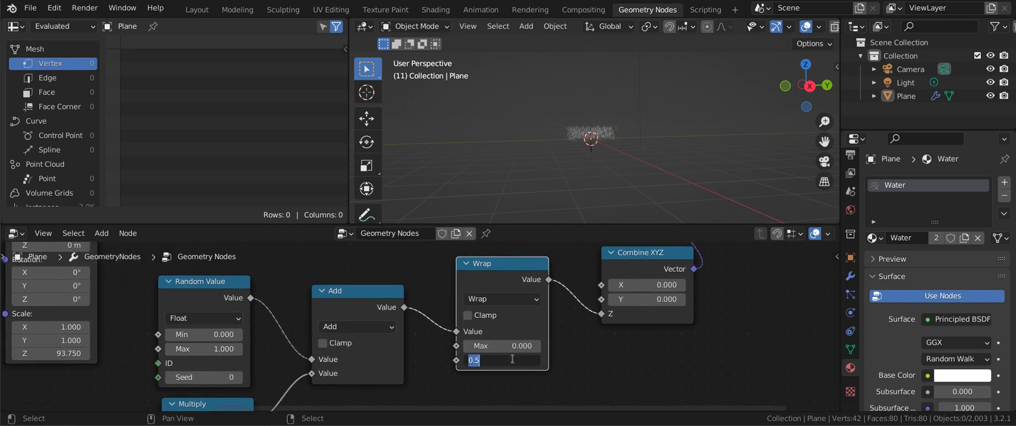
type("0")
key("Return")
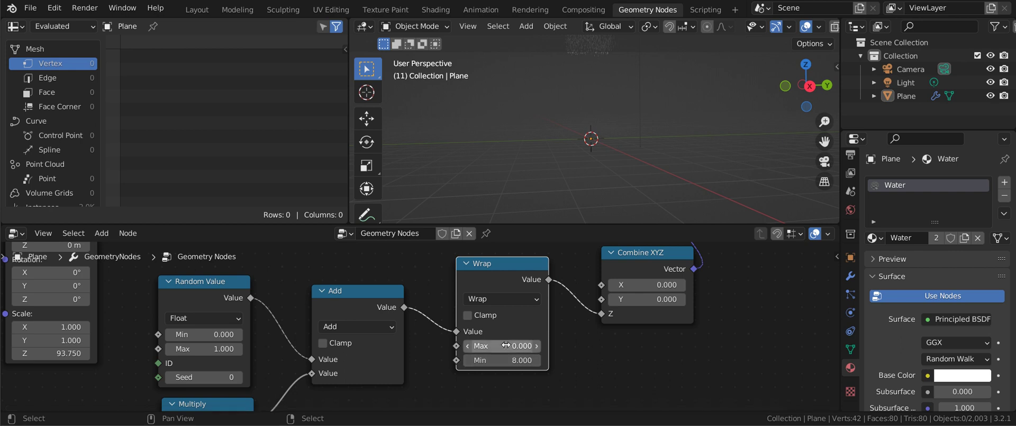
- Set the Random Value node's Max to 8
middle_click_drag(212, 339, 268, 328)
left_click(263, 339)
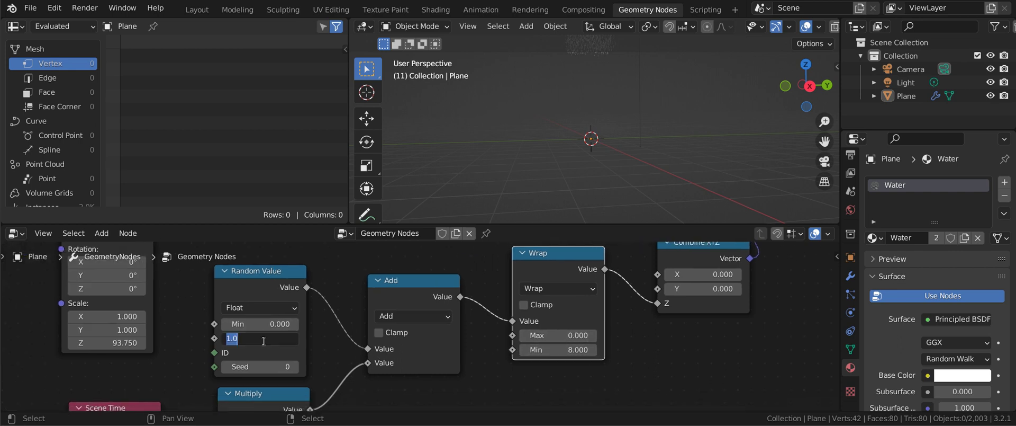
type("8")
key("Return")
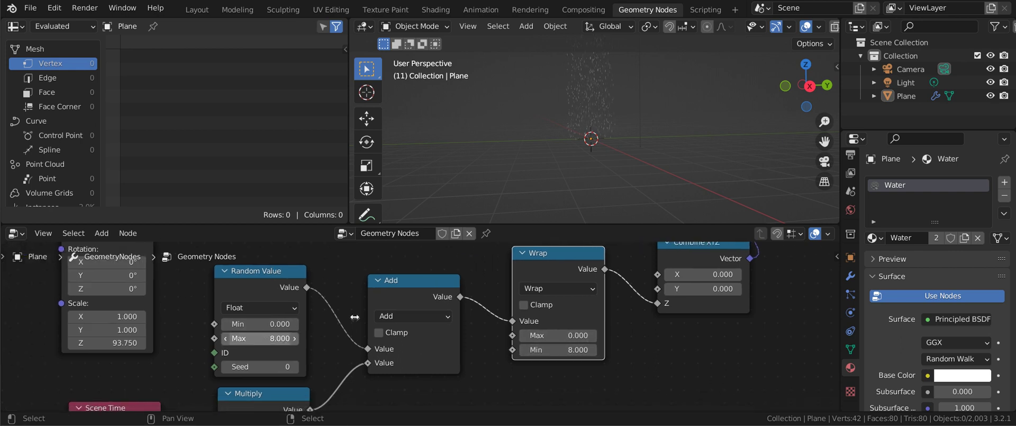
scroll(668, 175, "up", 6)
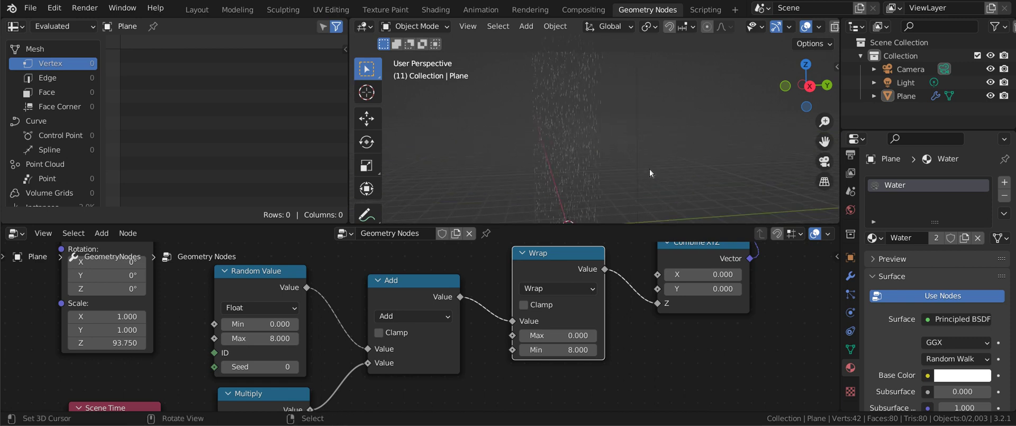
- Watch the looping rain play, then set Instance on Points Rotation X to about 21.2°
key("space")
scroll(620, 156, "up", 3)
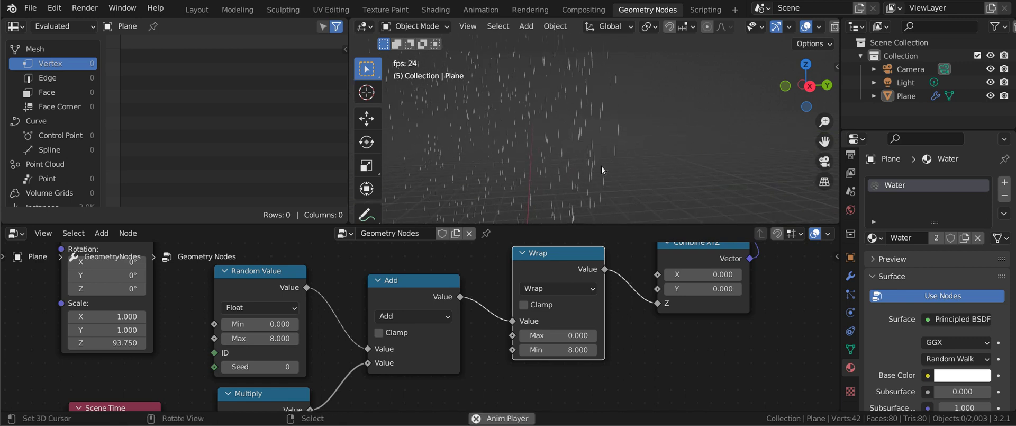
mouse_move(601, 166)
middle_mouse_down("shift")
mouse_move(656, 166)
mouse_move(594, 165)
middle_mouse_up("shift")
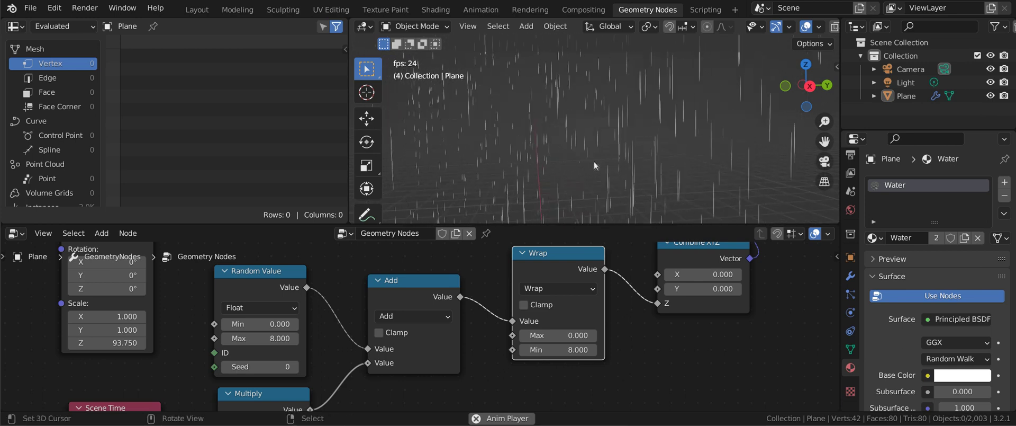
scroll(692, 316, "down", 5)
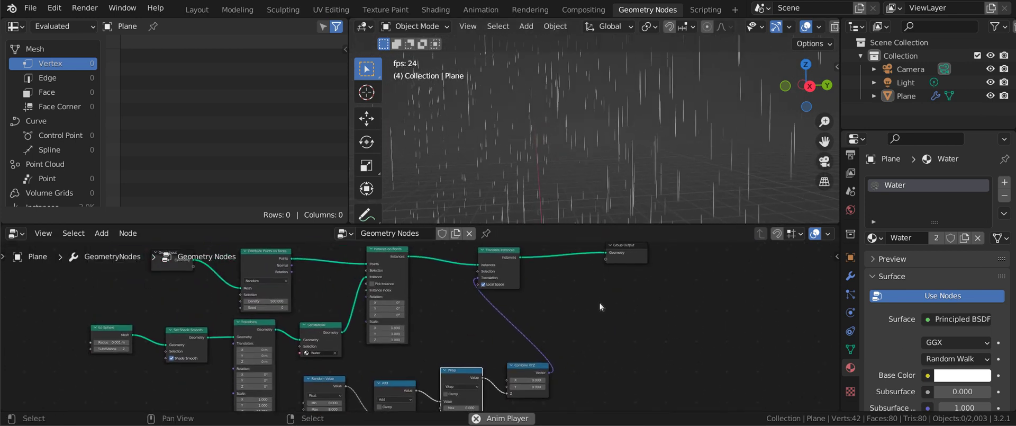
scroll(600, 306, "up", 3)
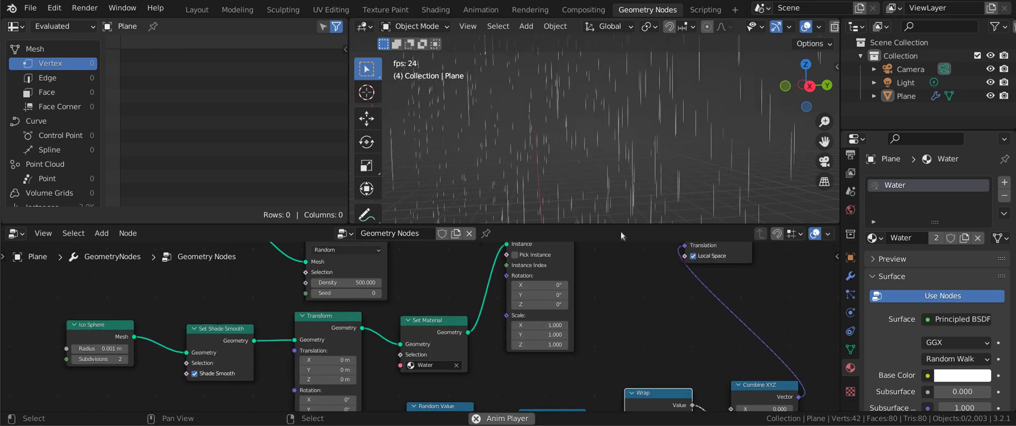
key("space")
scroll(590, 155, "down", 6)
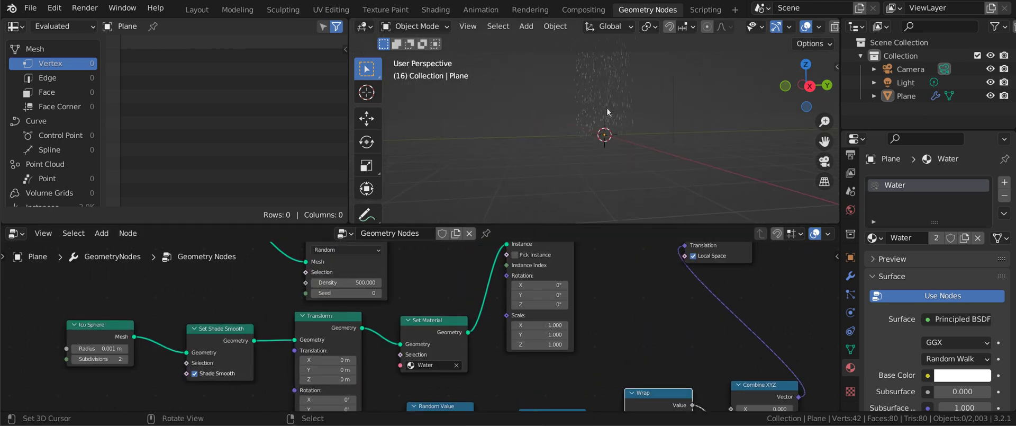
scroll(607, 108, "up", 5)
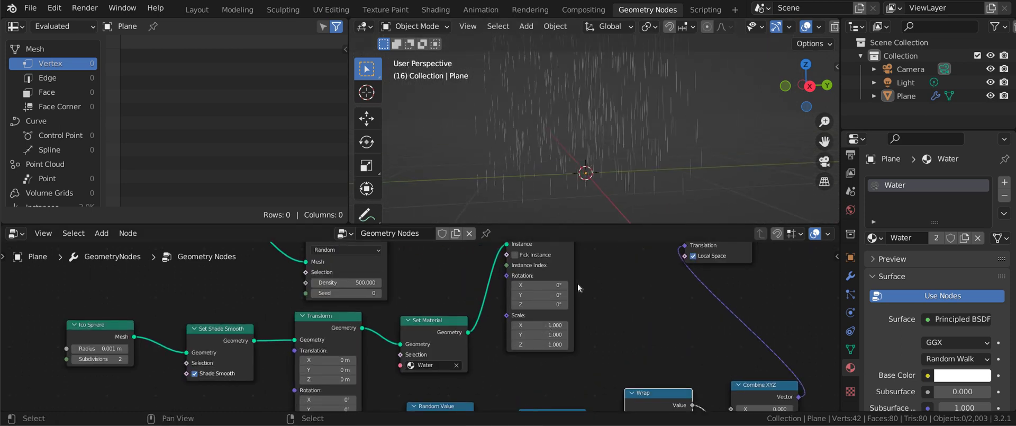
left_click_drag(534, 284, 549, 284)
- Check the slanted rain in playback and raise Distribute Points on Faces Density to 1500
key("space")
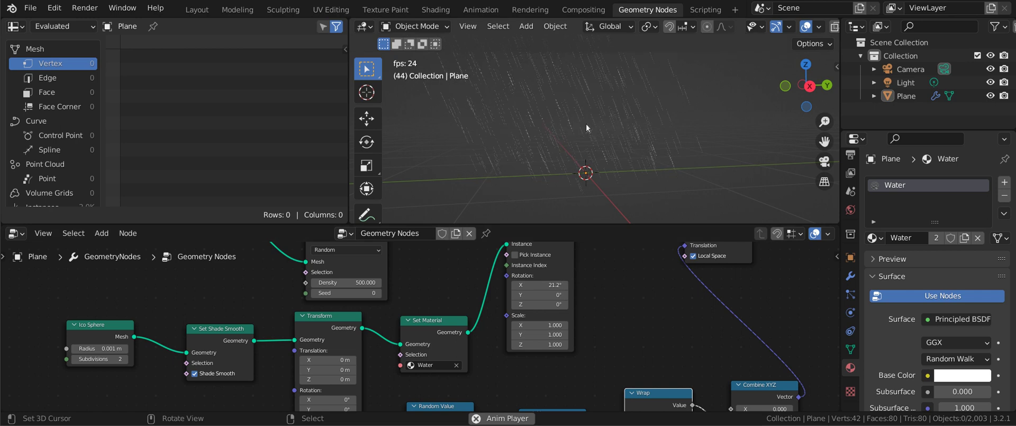
key("space")
key("Home")
scroll(452, 308, "up", 4)
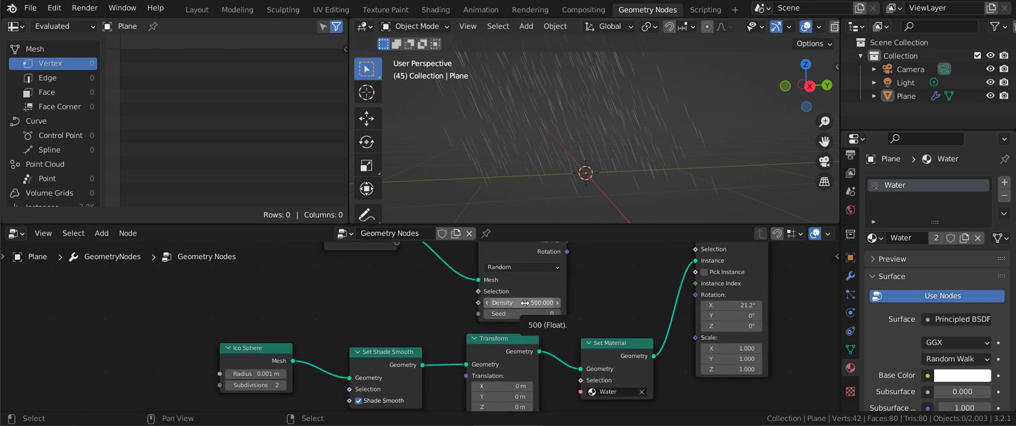
left_click(520, 303)
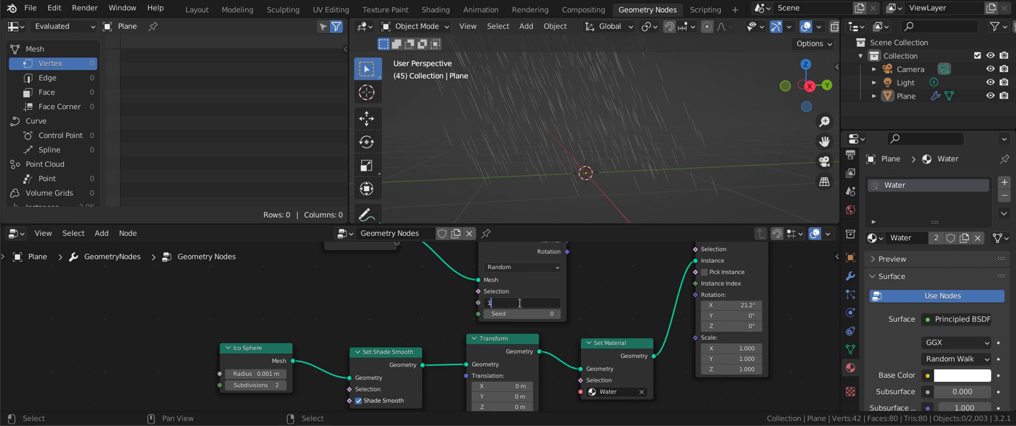
type("1500")
key("Return")
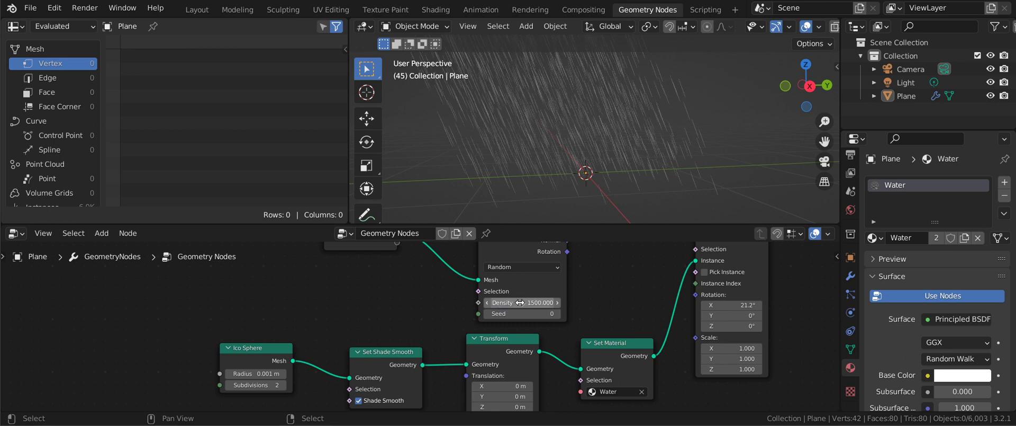
scroll(570, 140, "up", 5)
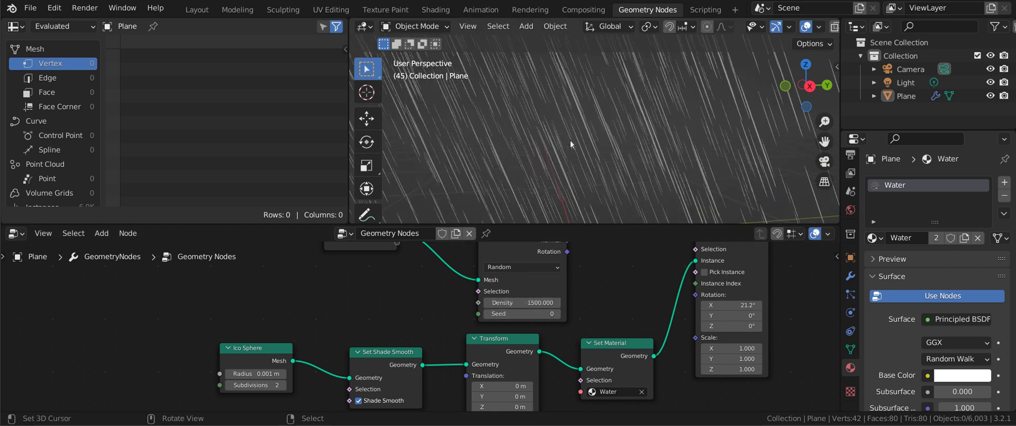
scroll(570, 140, "down", 3)
middle_click_drag(496, 157, 618, 154)
middle_click_drag(586, 271, 451, 309)
- Add a Switch node to the rain tree and set its type to Integer
key("shift+a")
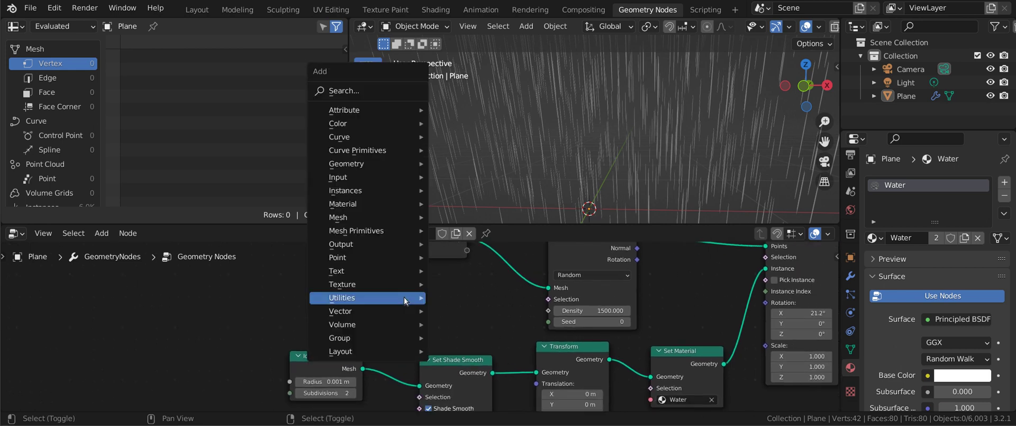
mouse_move(405, 298)
left_click(468, 297)
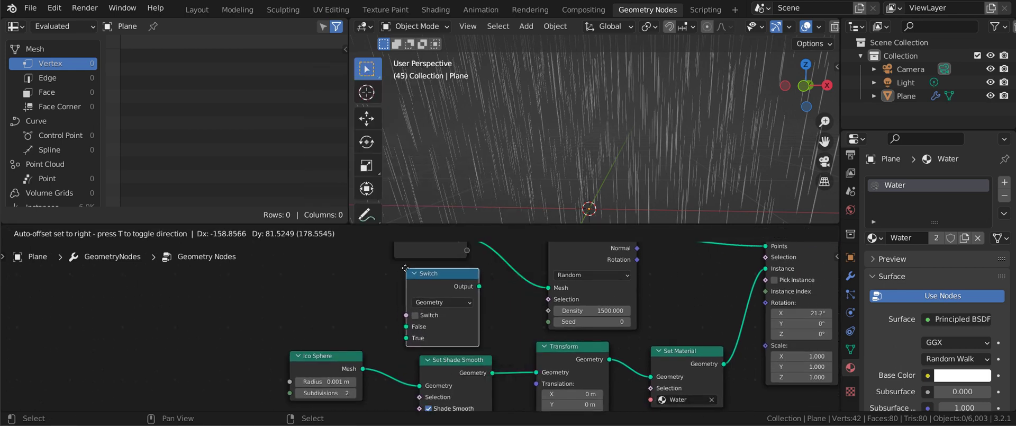
left_click(440, 299)
left_click(437, 301)
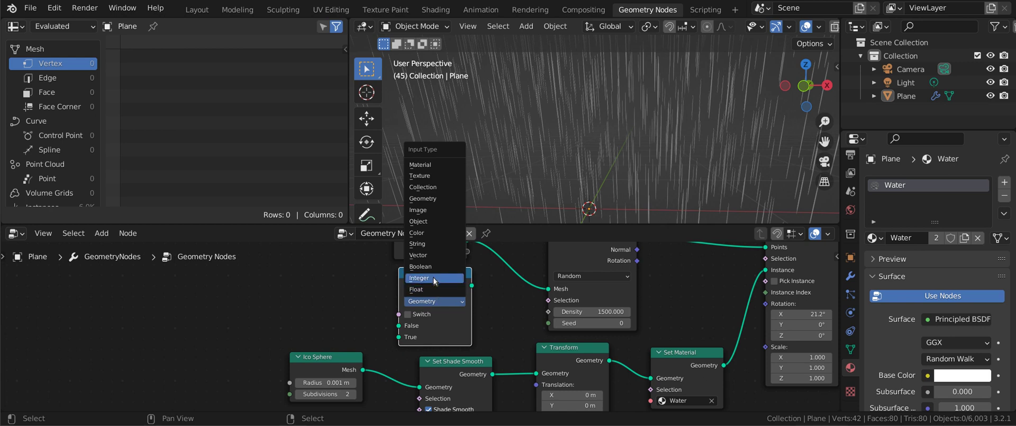
left_click(433, 278)
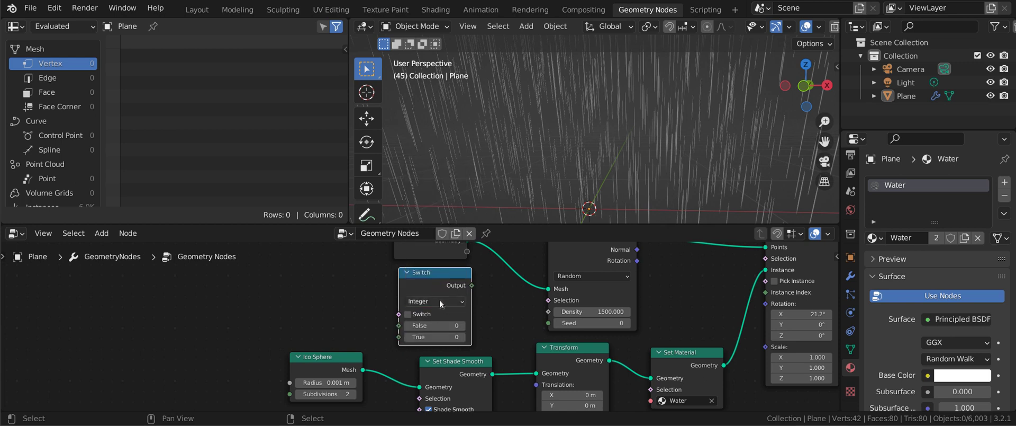
- Drive the Switch with an Is Viewport node and wire its output into the point Density
scroll(377, 313, "left", 3, "ctrl")
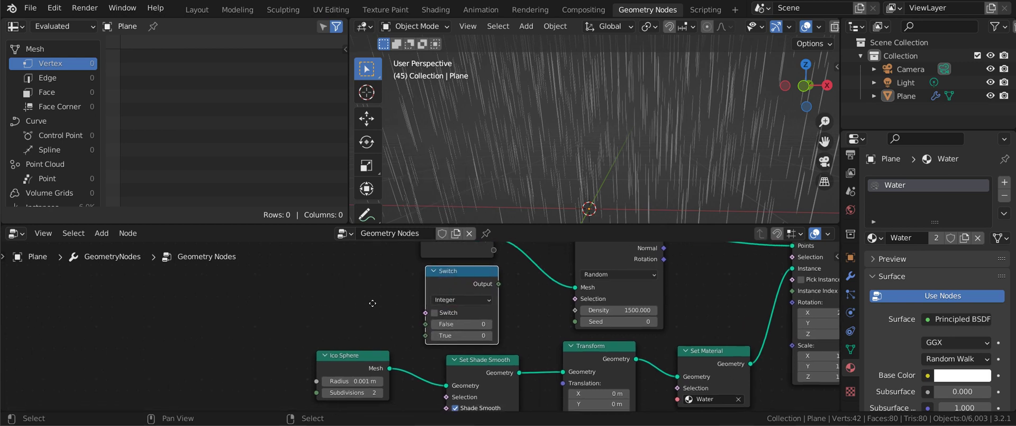
key("shift+a")
mouse_move(381, 183)
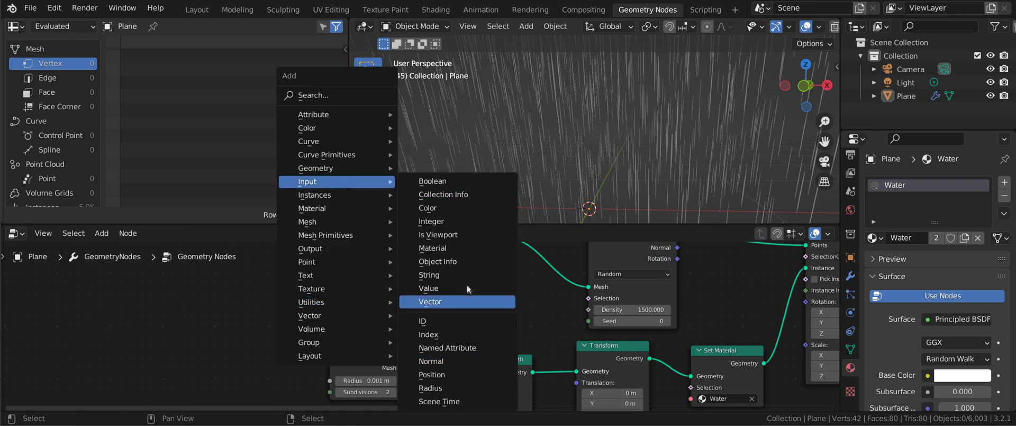
left_click(468, 236)
left_click(324, 291)
left_click_drag(400, 304, 439, 312)
left_click_drag(511, 283, 591, 310)
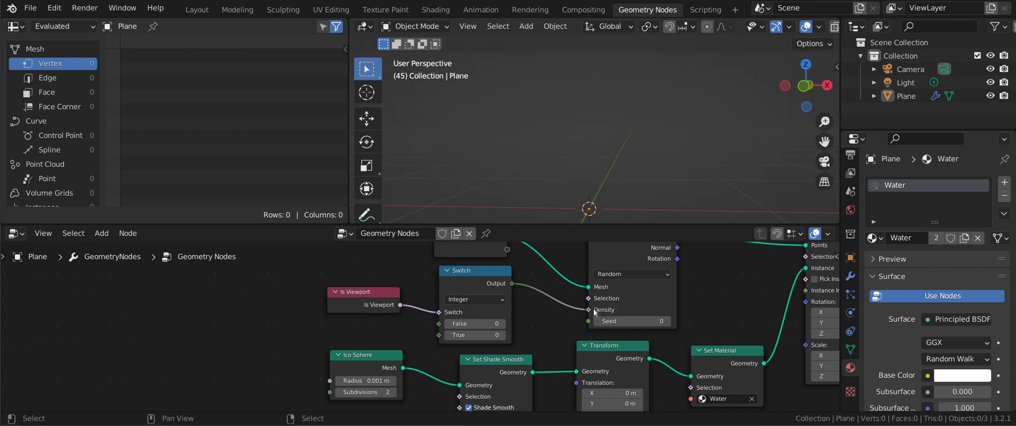
- Set the Switch's True value to 500 and False value to 3000
left_click(487, 333)
type("500")
key("Return")
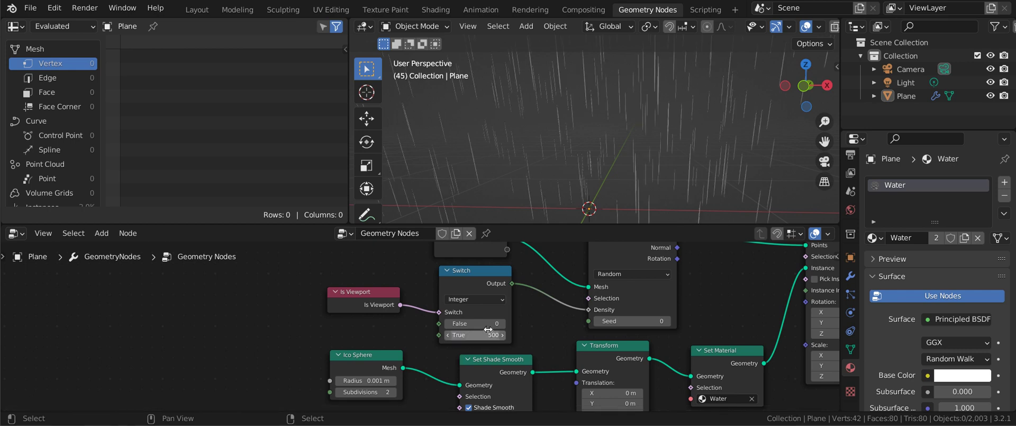
left_click(470, 324)
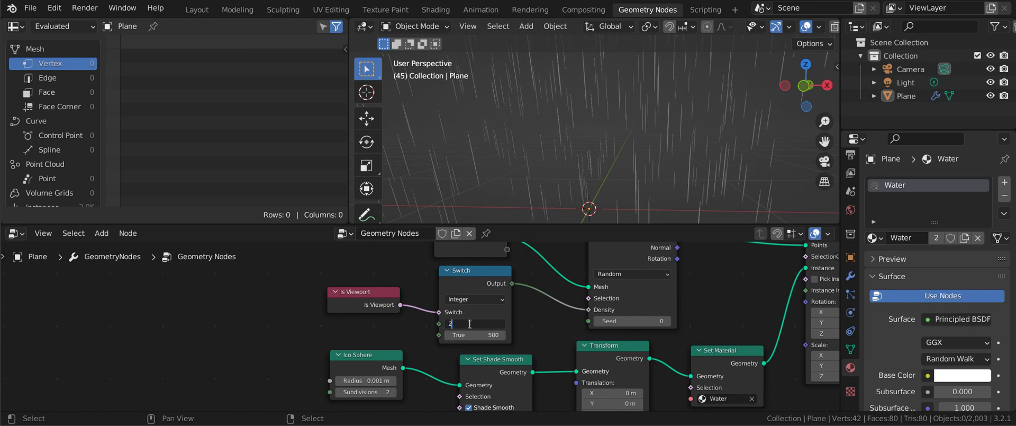
key("Return")
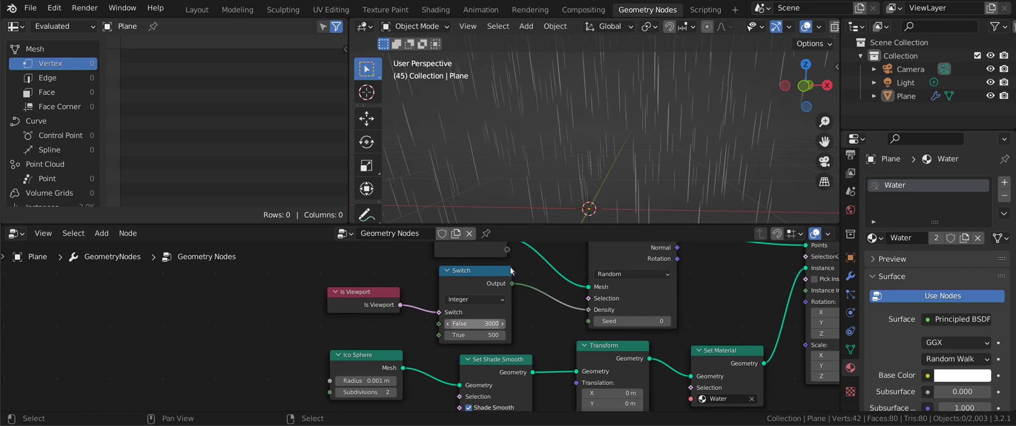
- In the Layout workspace, lock the camera to view and orbit it to frame the angled rain
left_click(204, 12)
key("KP_0")
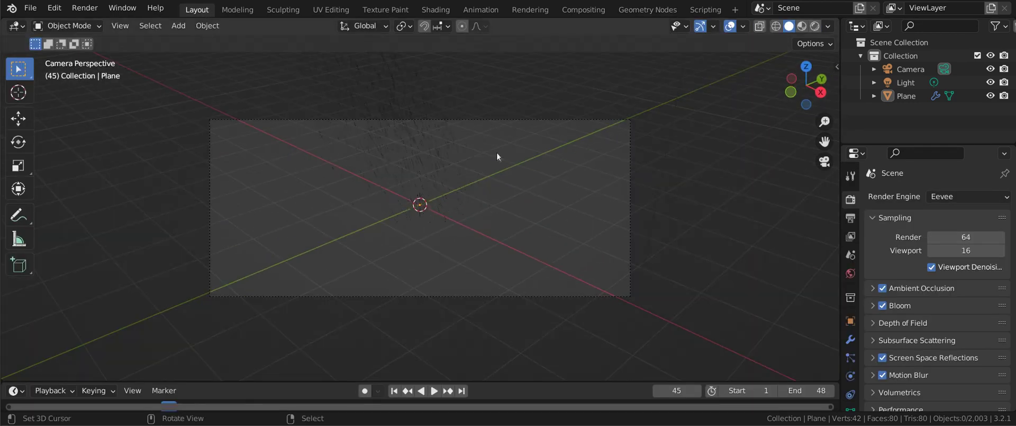
left_click(499, 120)
key("n")
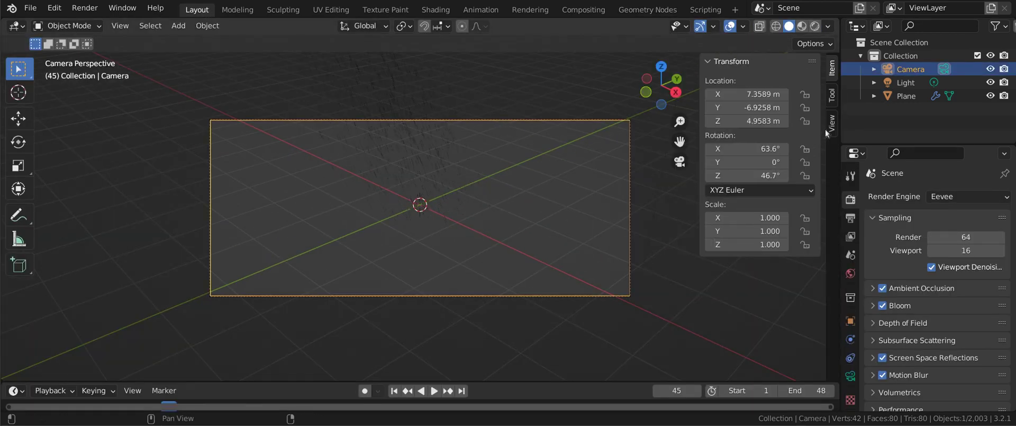
left_click(832, 123)
left_click(756, 224)
middle_click_drag(687, 225, 534, 245)
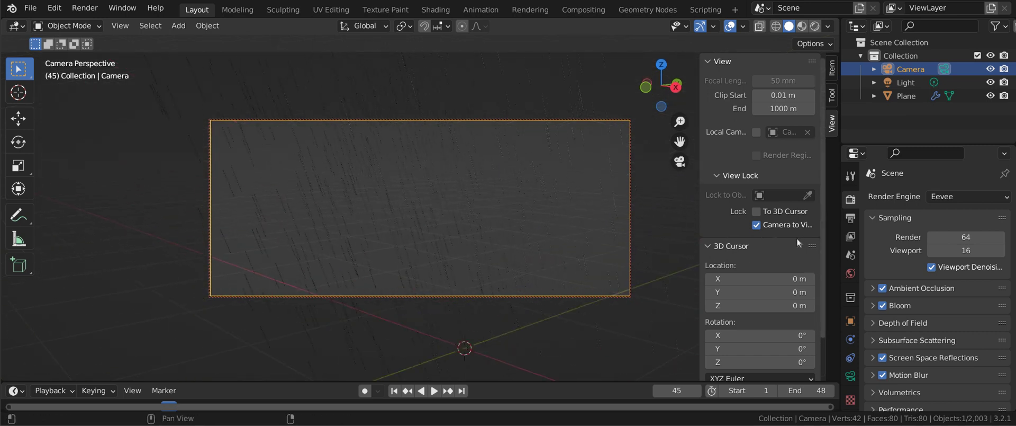
left_click(757, 224)
key("n")
- Switch to Rendered shading and render frame 45 with F12, fitting the result in view
key("z")
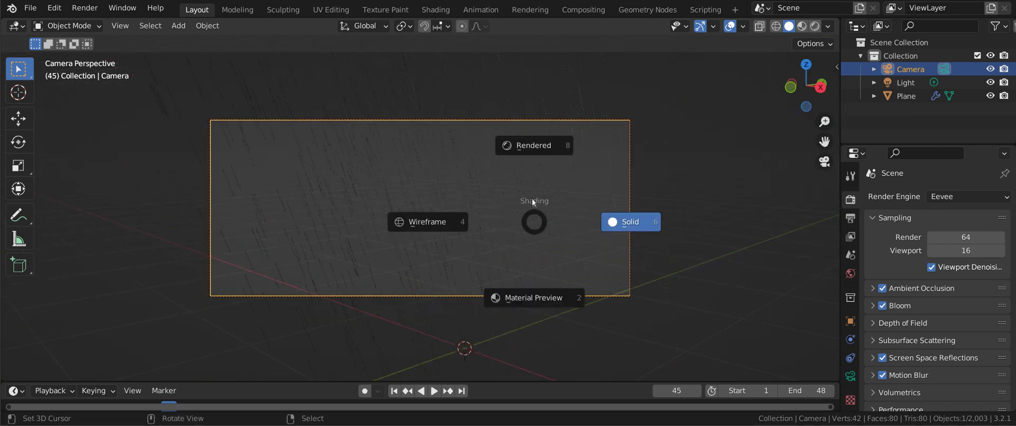
left_click(532, 198)
scroll(493, 261, "up", 2)
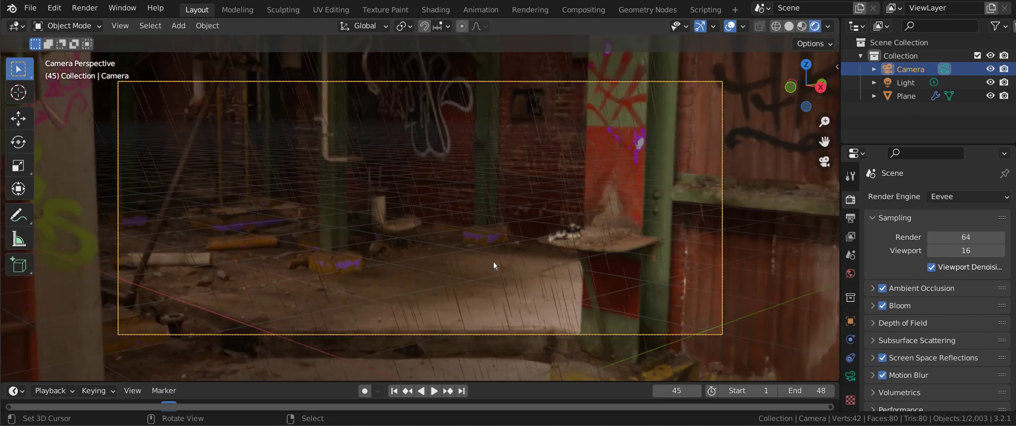
key("F12")
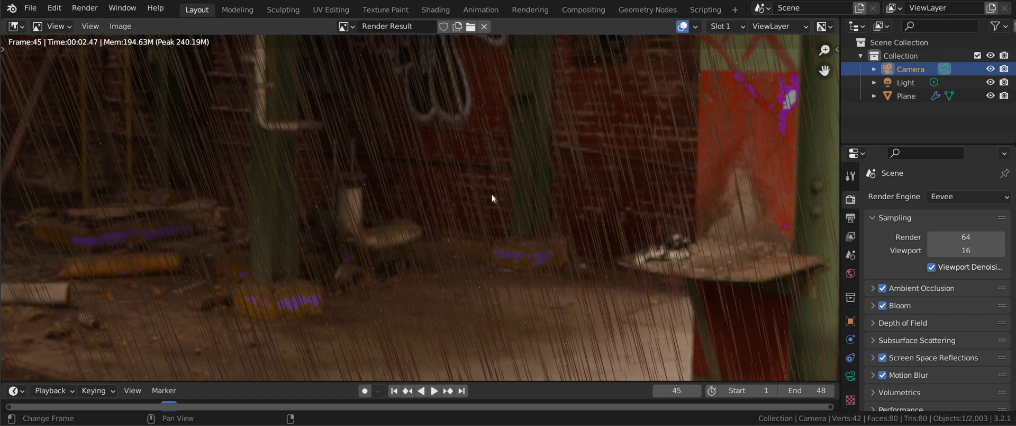
scroll(472, 221, "down", 5)
key("Home")
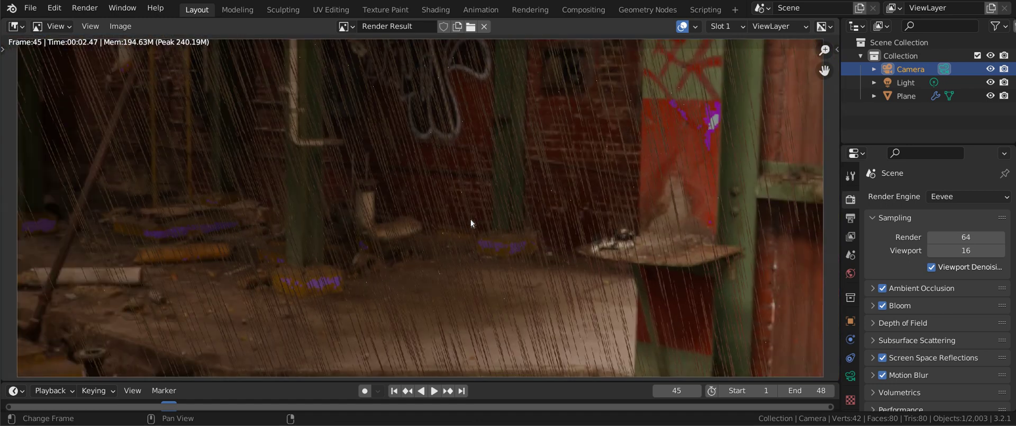